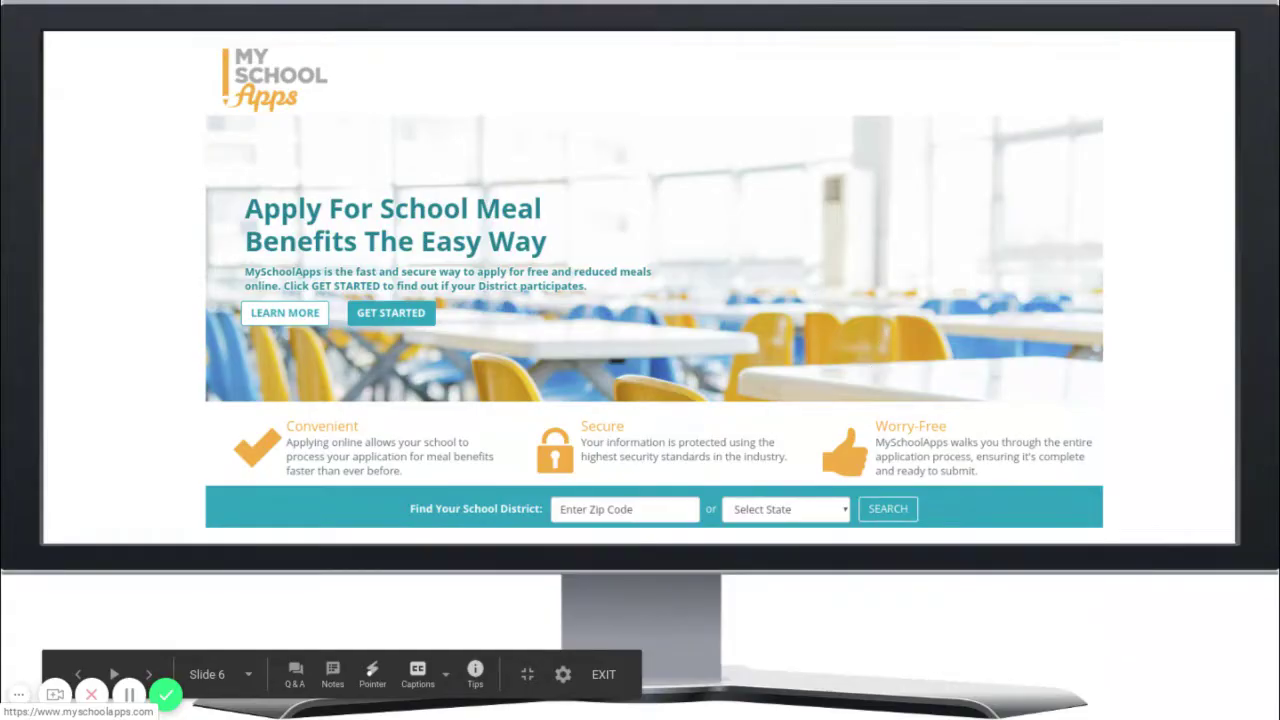
# Exit the full-screen Google Slides slideshow back to the normal browser window.
pyautogui.press('Escape')
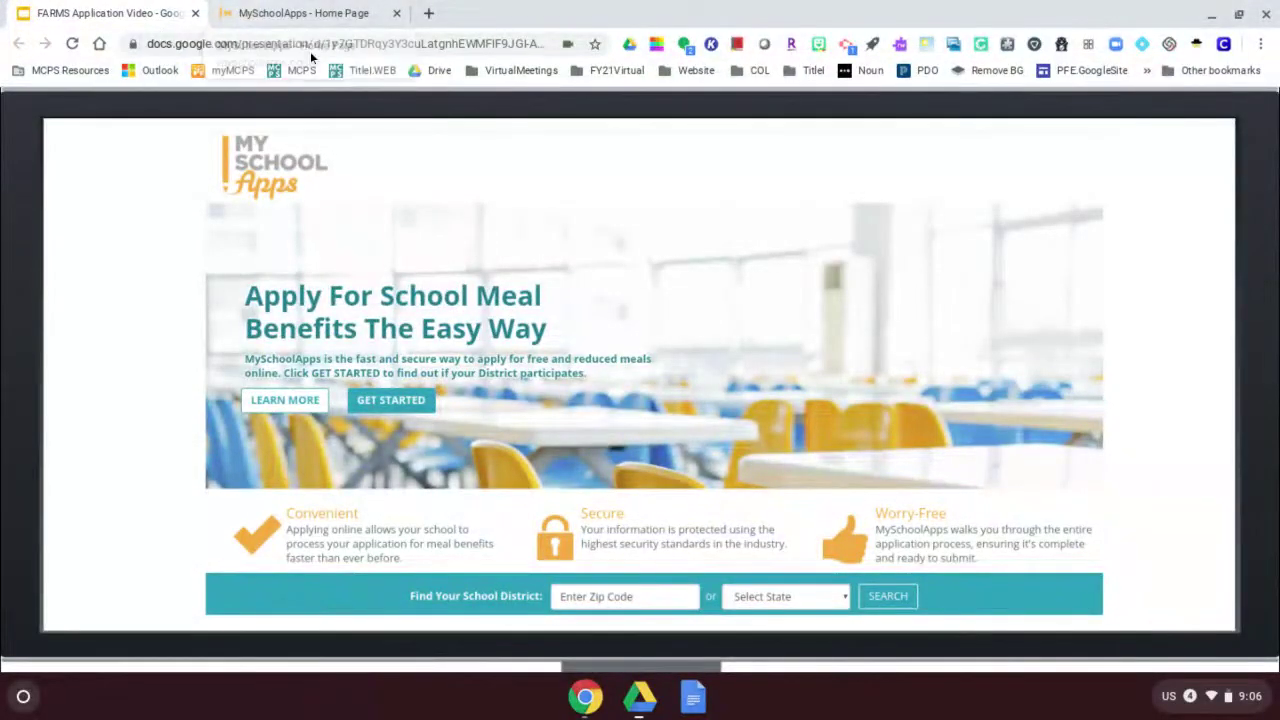
# In MySchoolApps, search for school districts by the household's zip code.
pyautogui.click(303, 14)
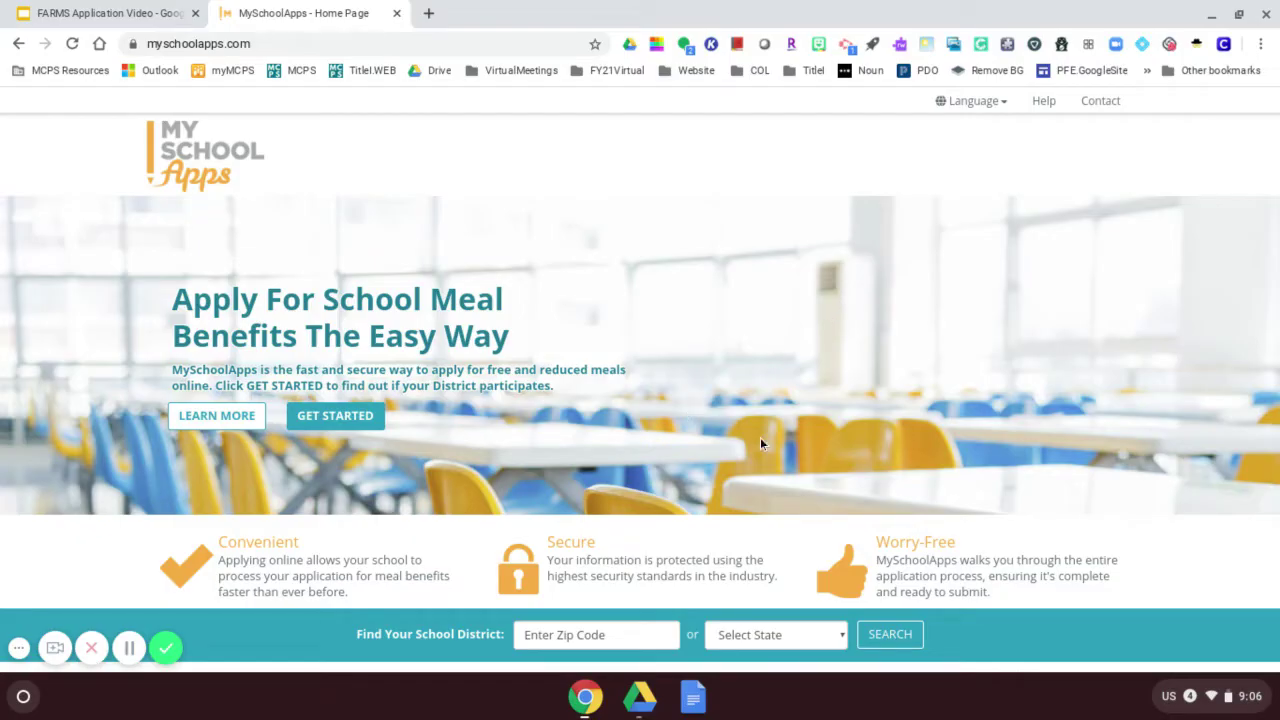
pyautogui.click(603, 635)
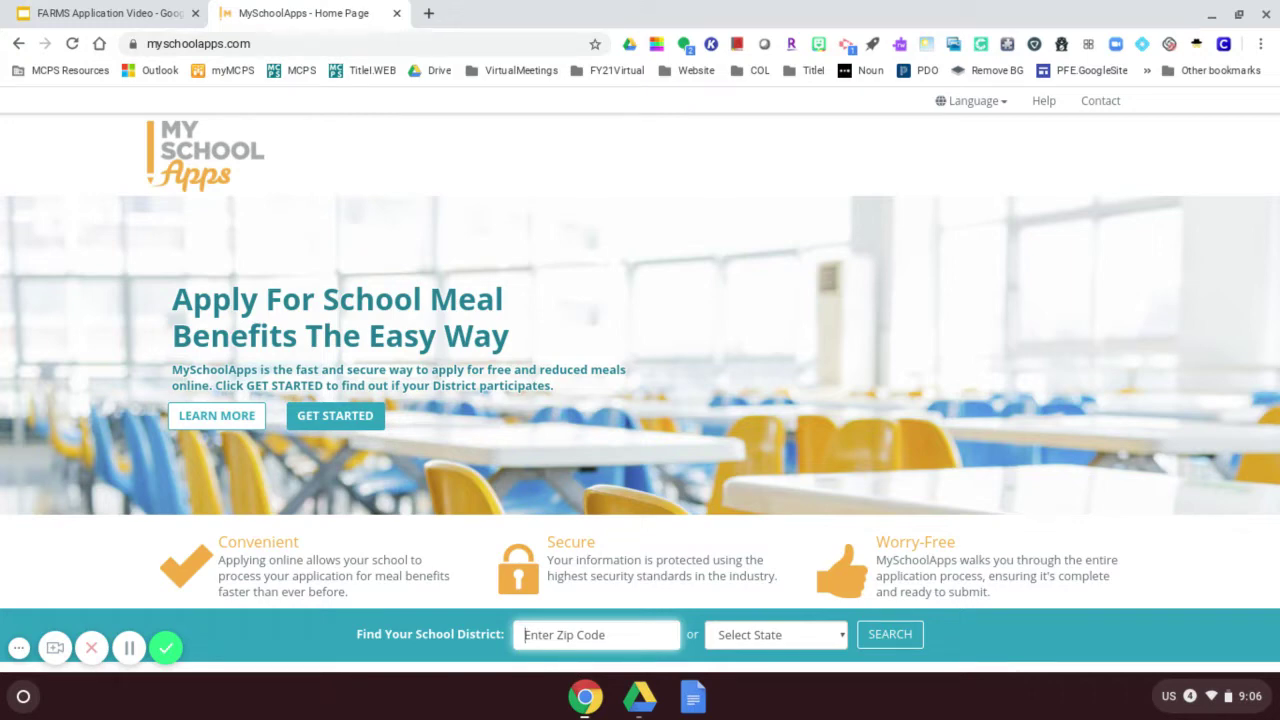
pyautogui.write('20850')
pyautogui.press('Return')
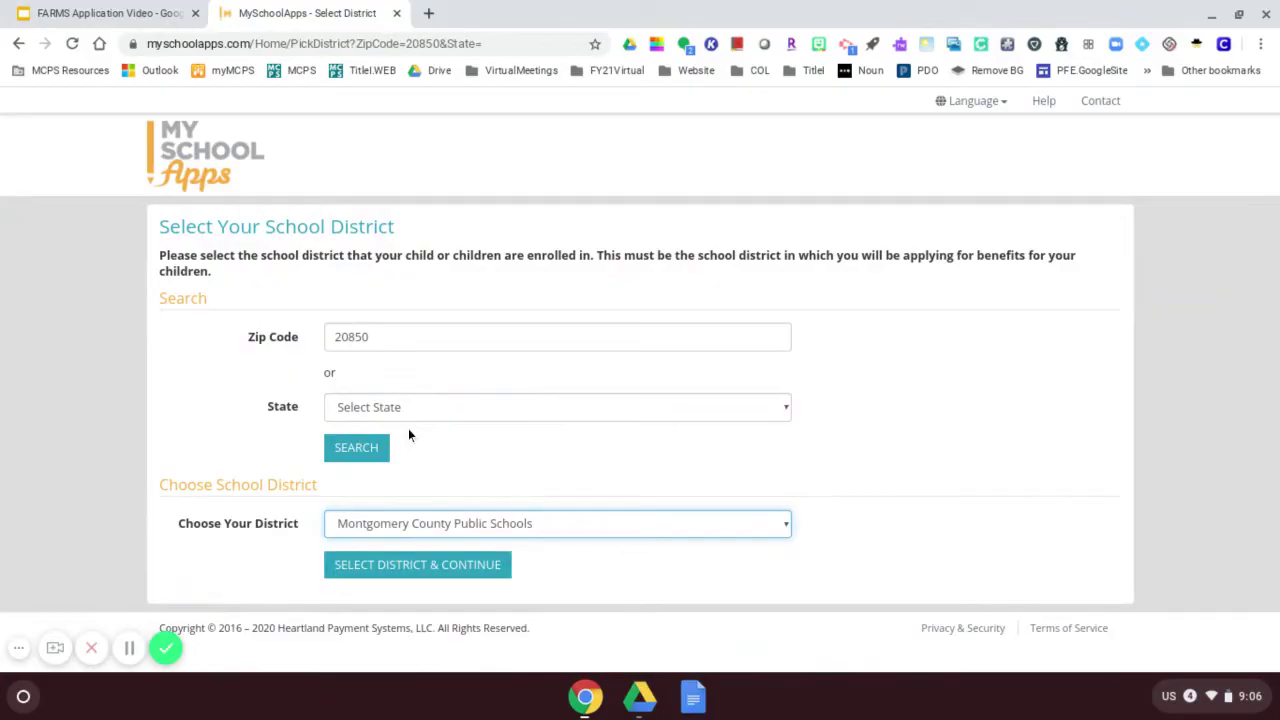
# Confirm Montgomery County Public Schools, begin the application and accept the terms of use.
pyautogui.click(420, 565)
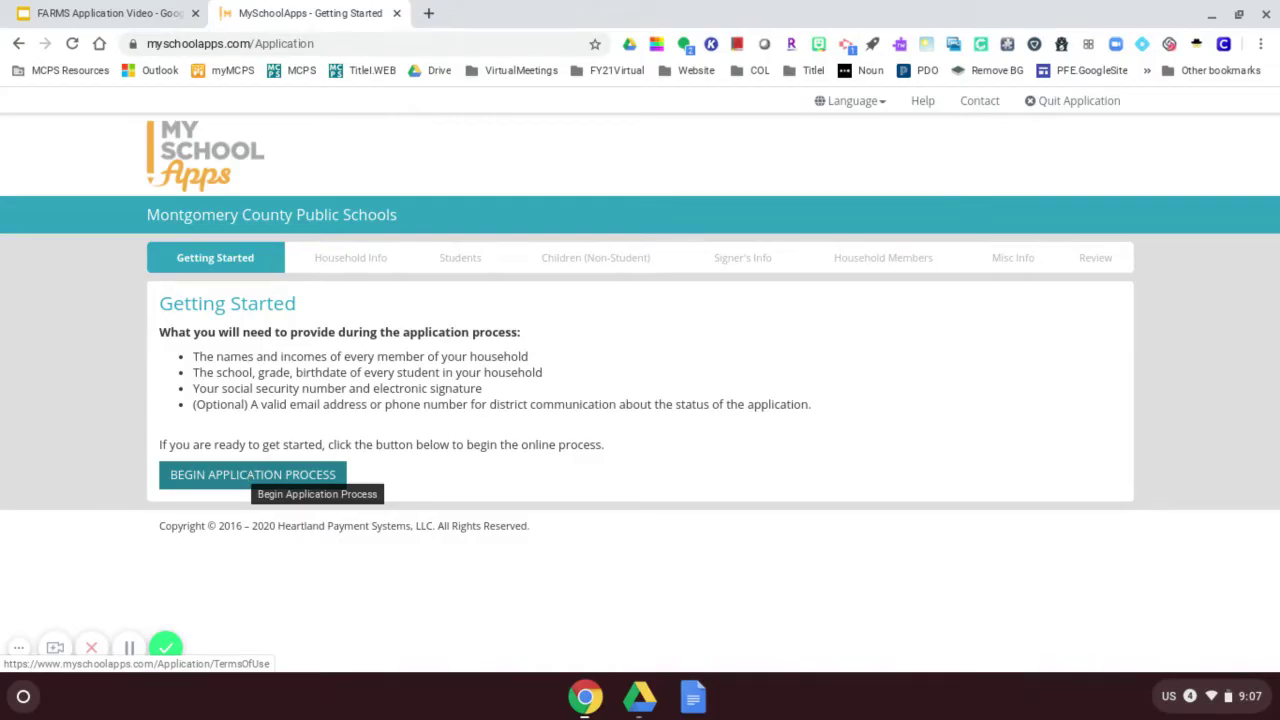
pyautogui.click(245, 474)
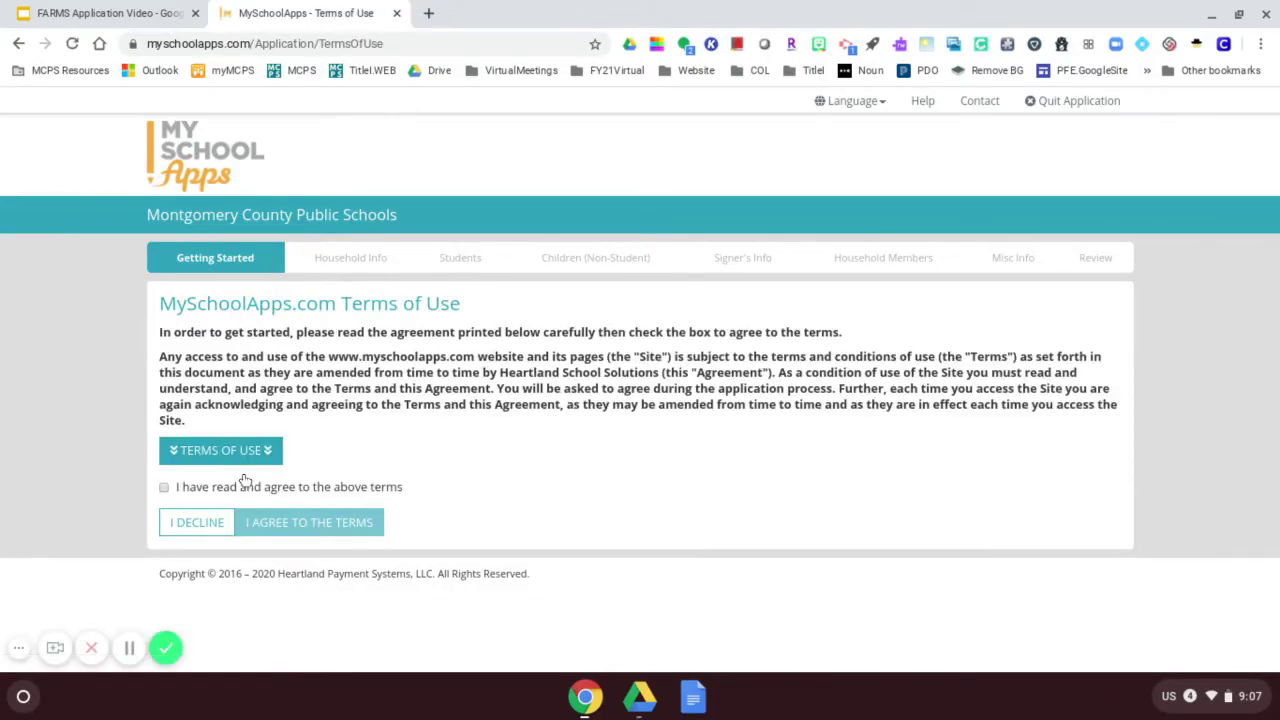
pyautogui.click(164, 488)
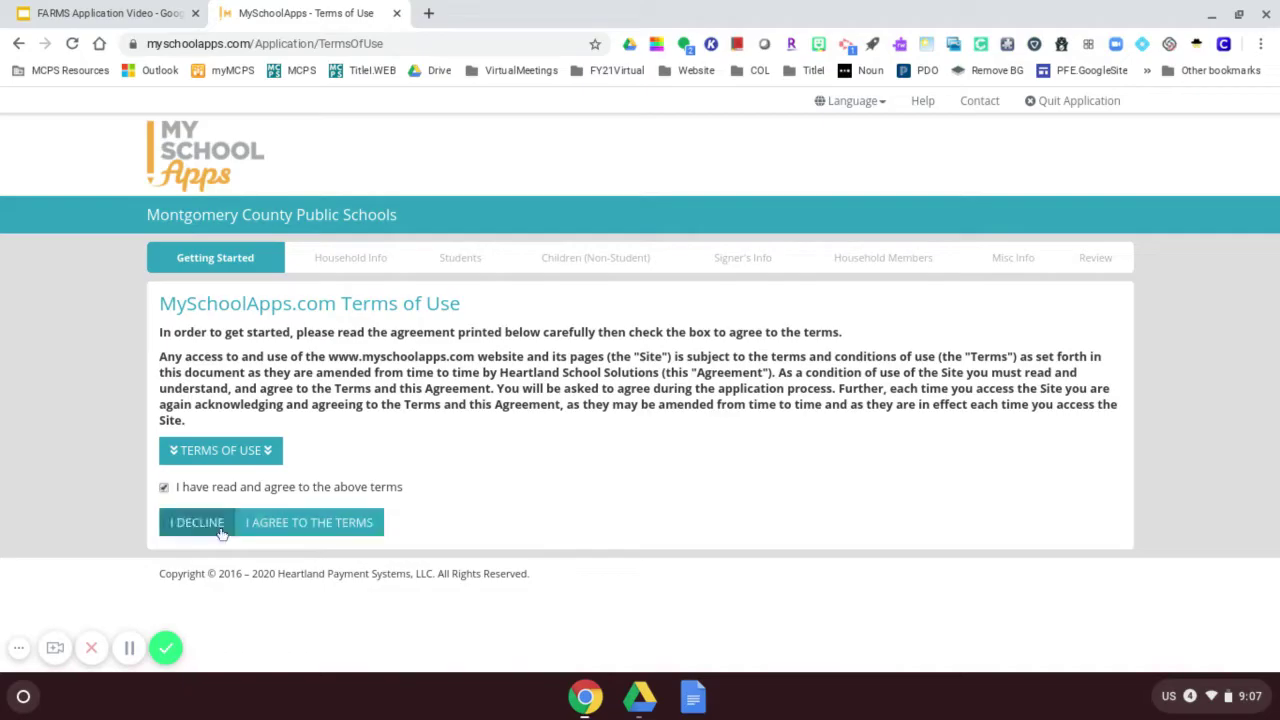
pyautogui.click(281, 536)
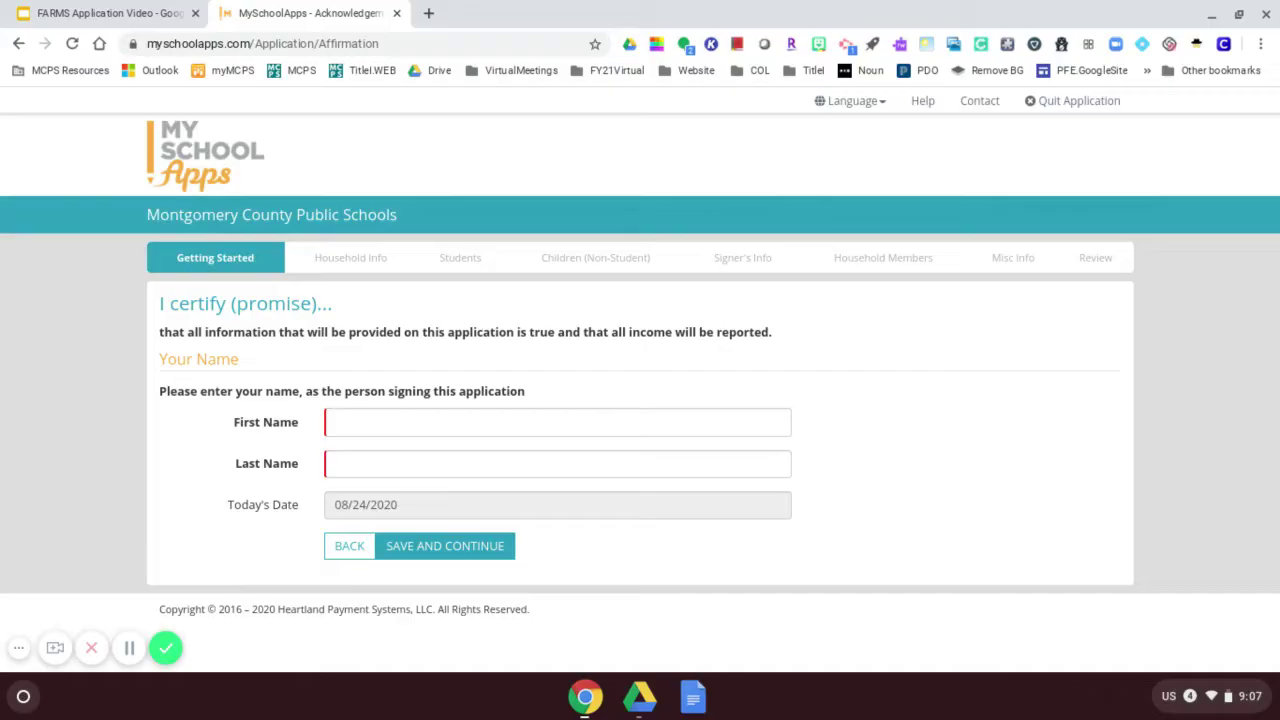
# Sign the certification with the signer's first and last name and save.
pyautogui.click(343, 421)
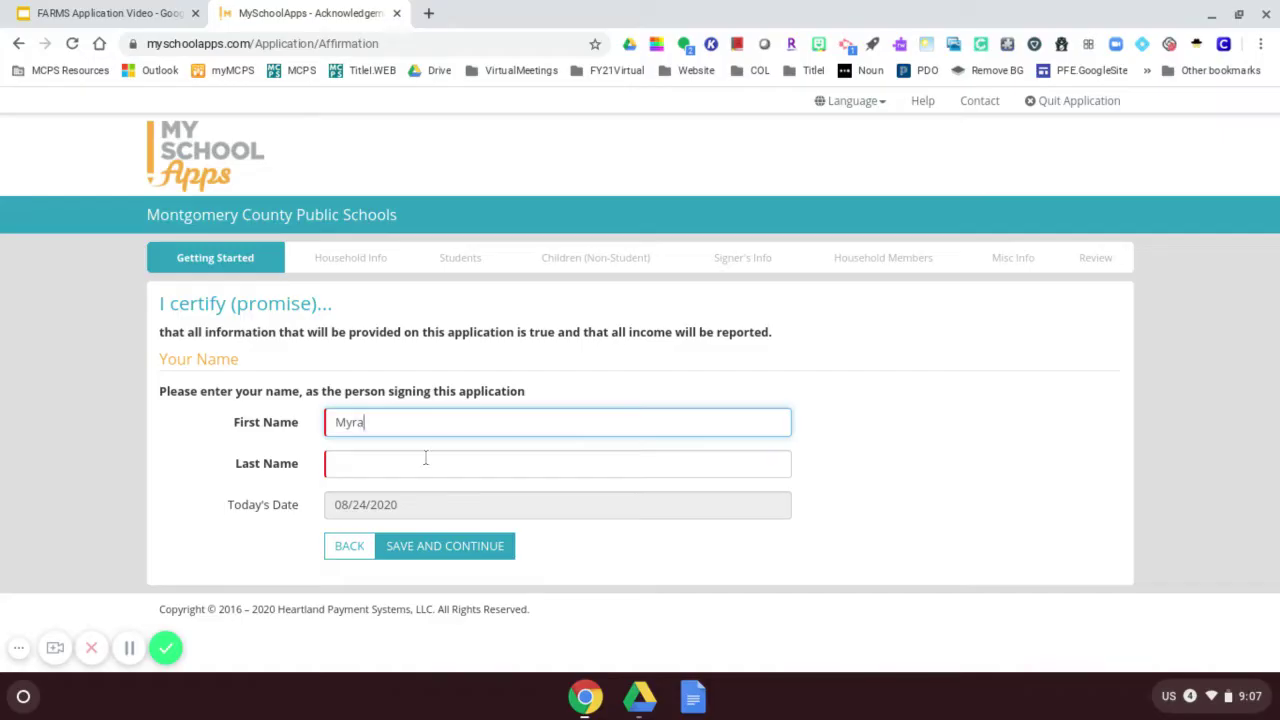
pyautogui.click(416, 465)
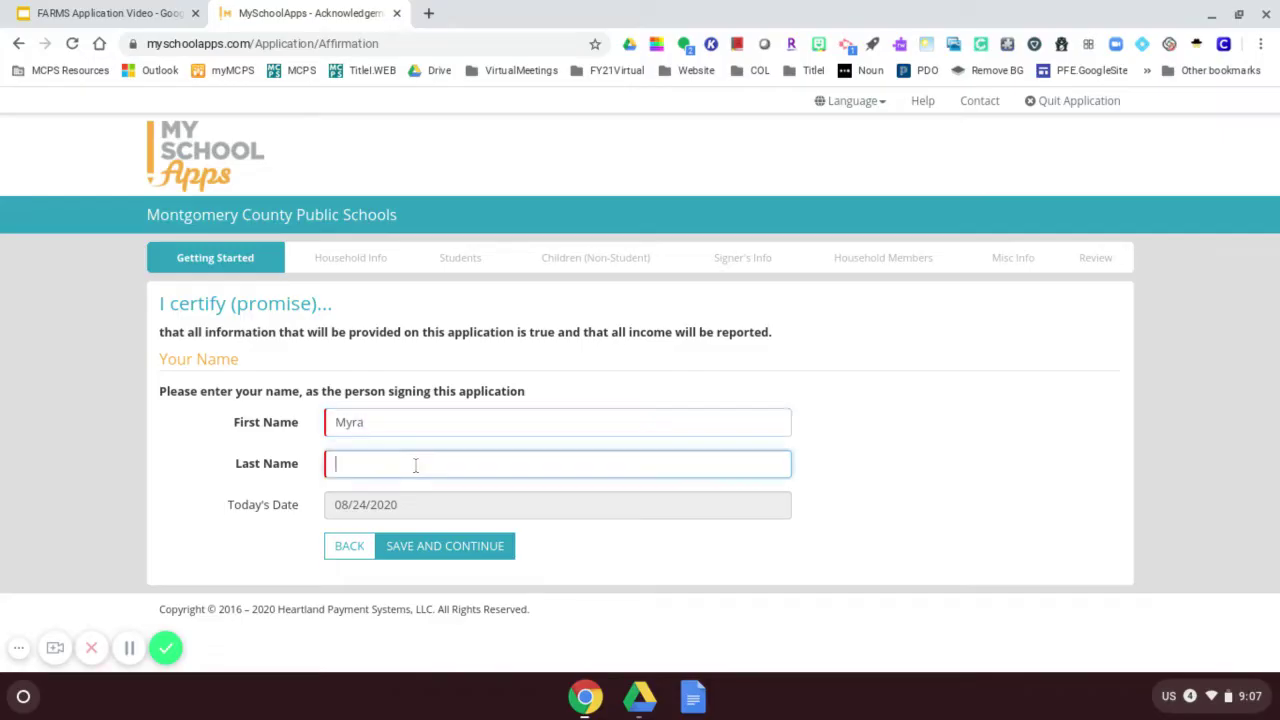
pyautogui.click(445, 546)
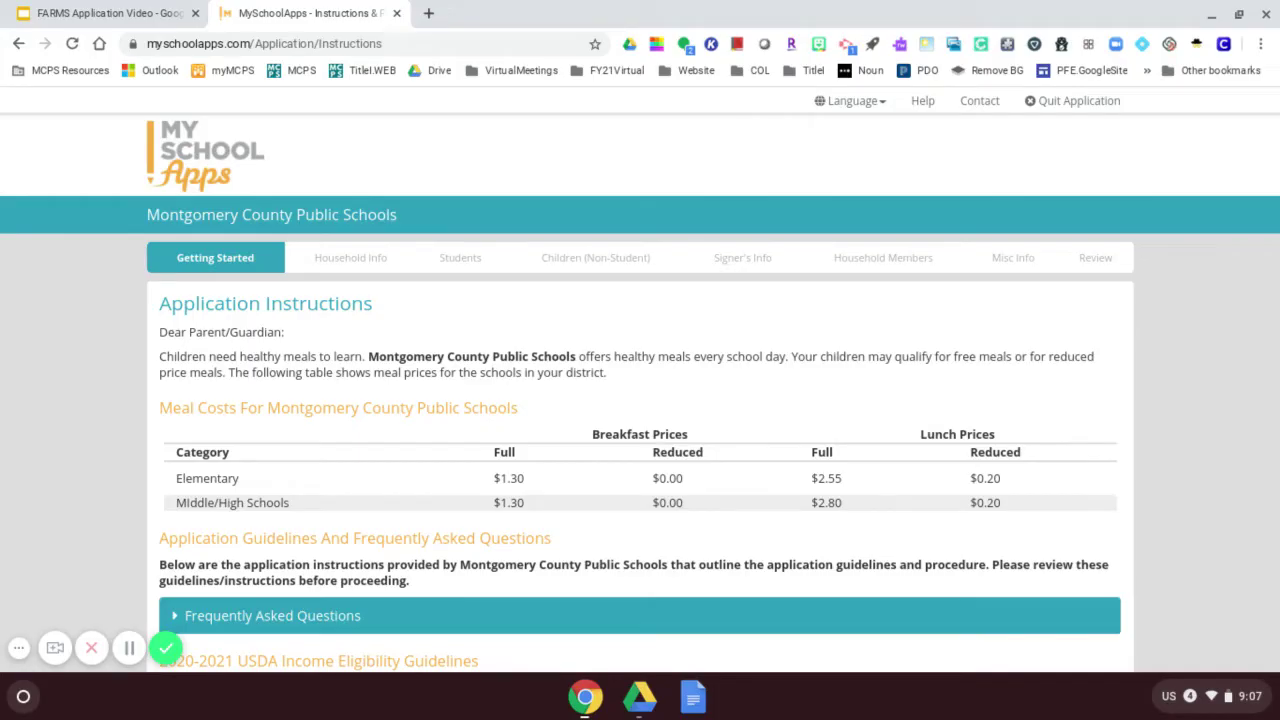
# Read through the meal prices and income guidelines, then continue to Household Information.
pyautogui.scroll(-4, 572, 476)
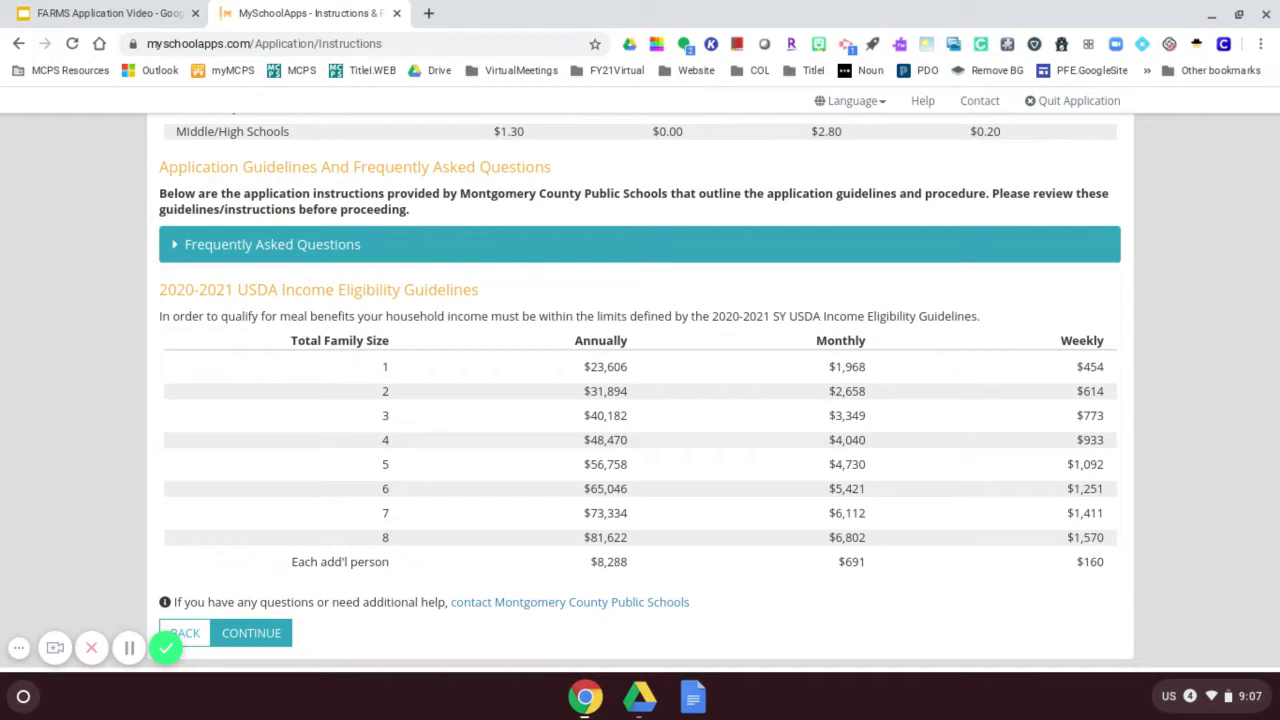
pyautogui.scroll(-1, 592, 505)
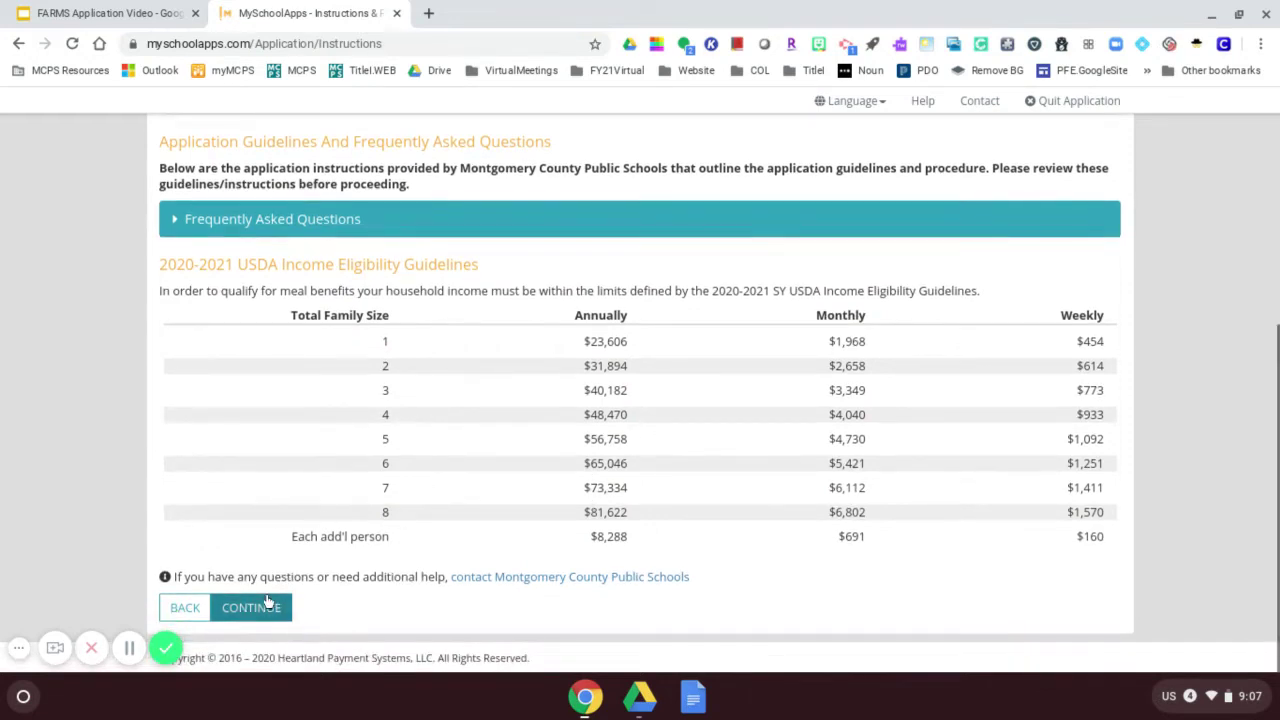
pyautogui.click(255, 607)
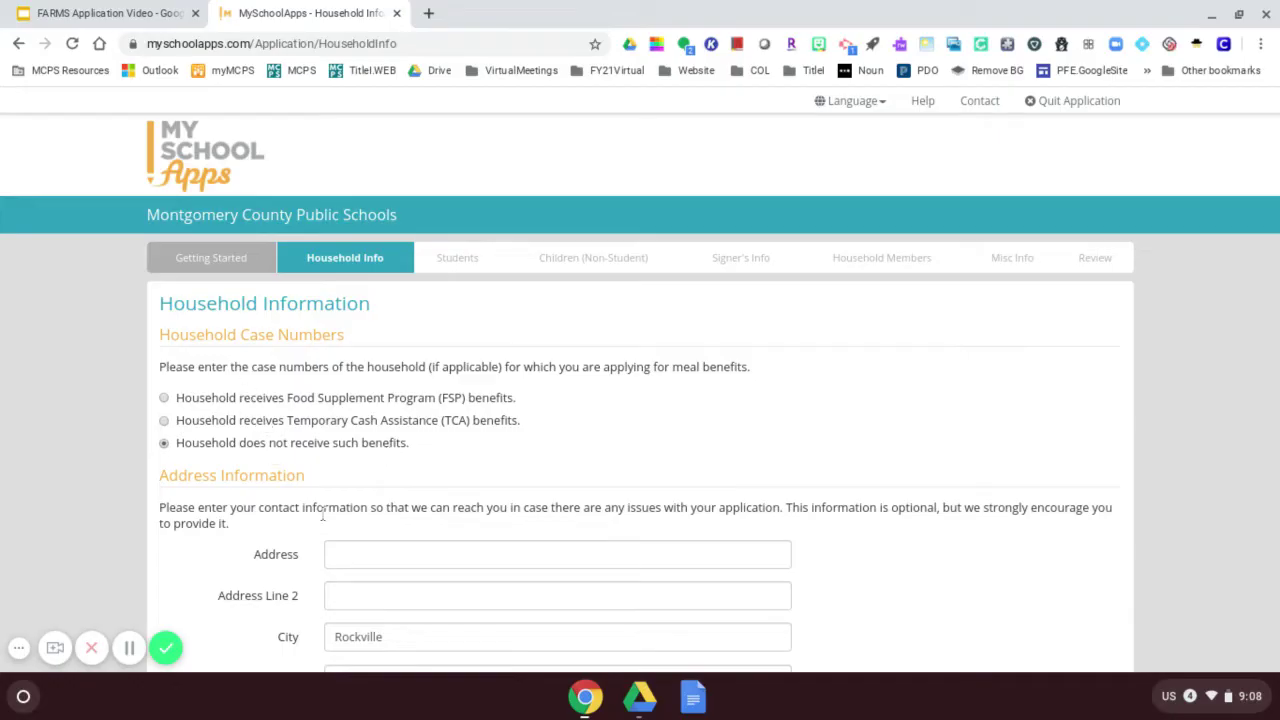
# Enter the household's street address and save the household information.
pyautogui.click(368, 554)
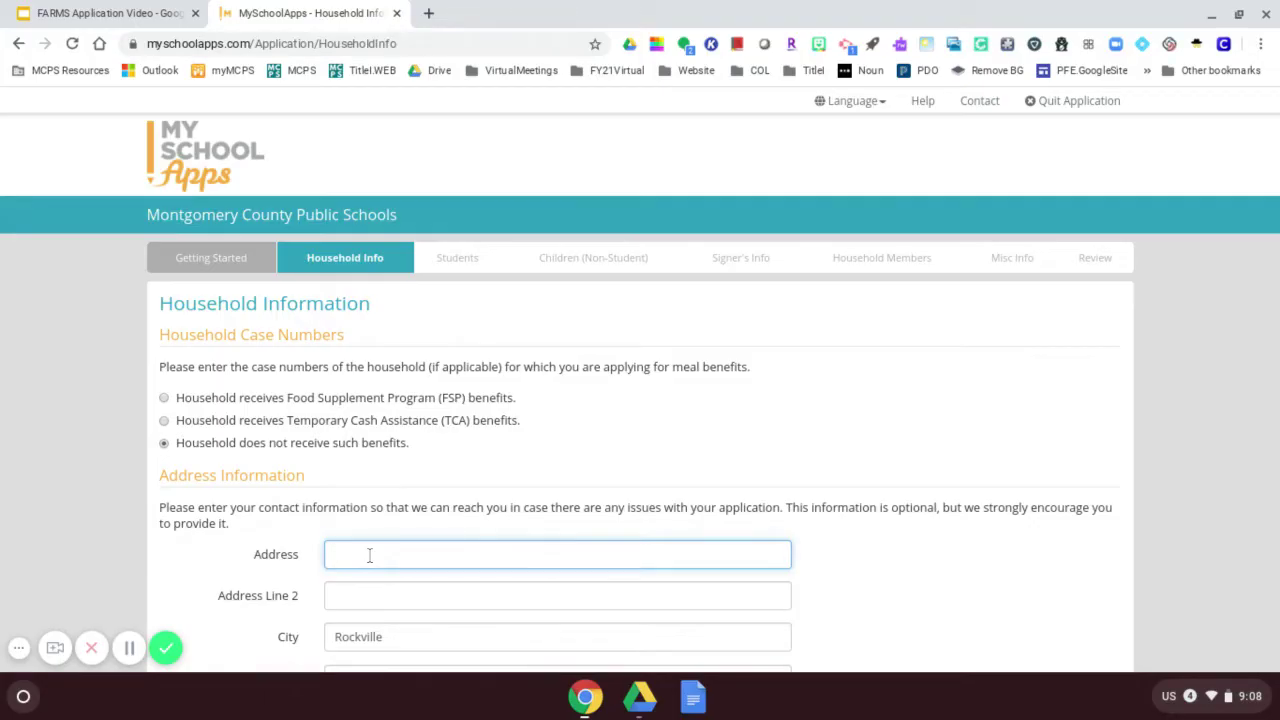
pyautogui.scroll(-2, 382, 635)
pyautogui.scroll(-1, 385, 625)
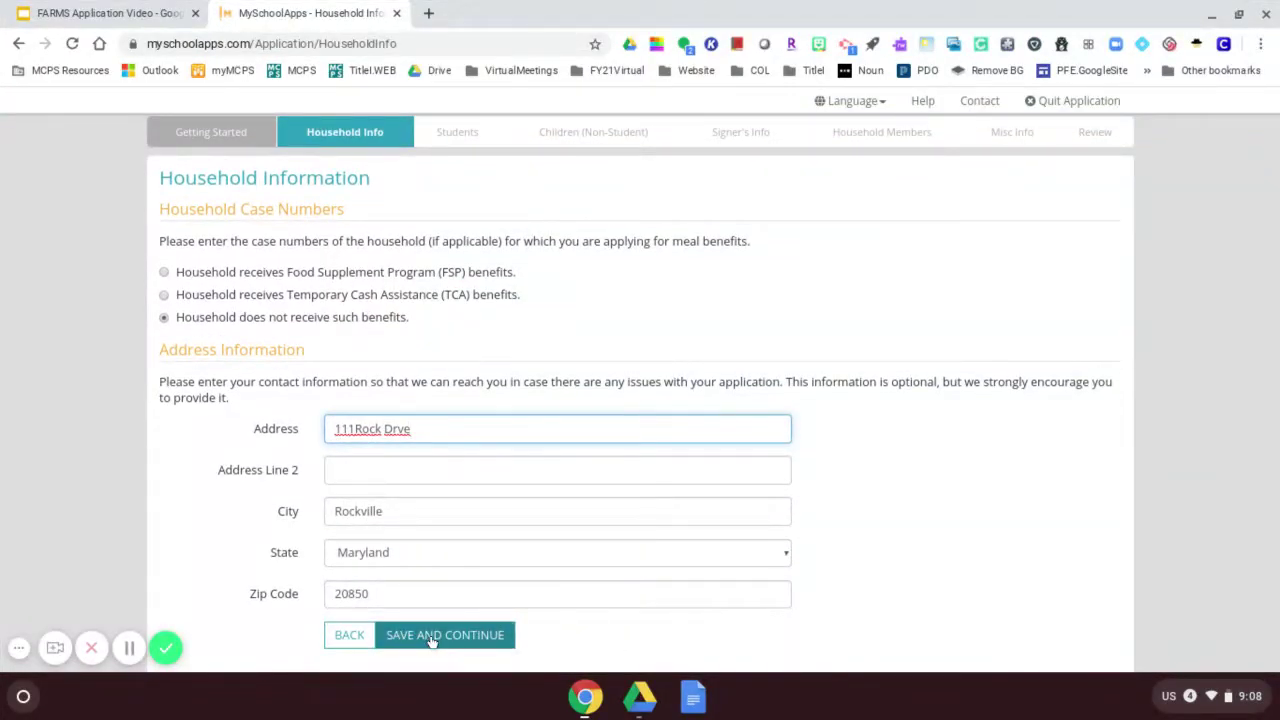
pyautogui.click(430, 637)
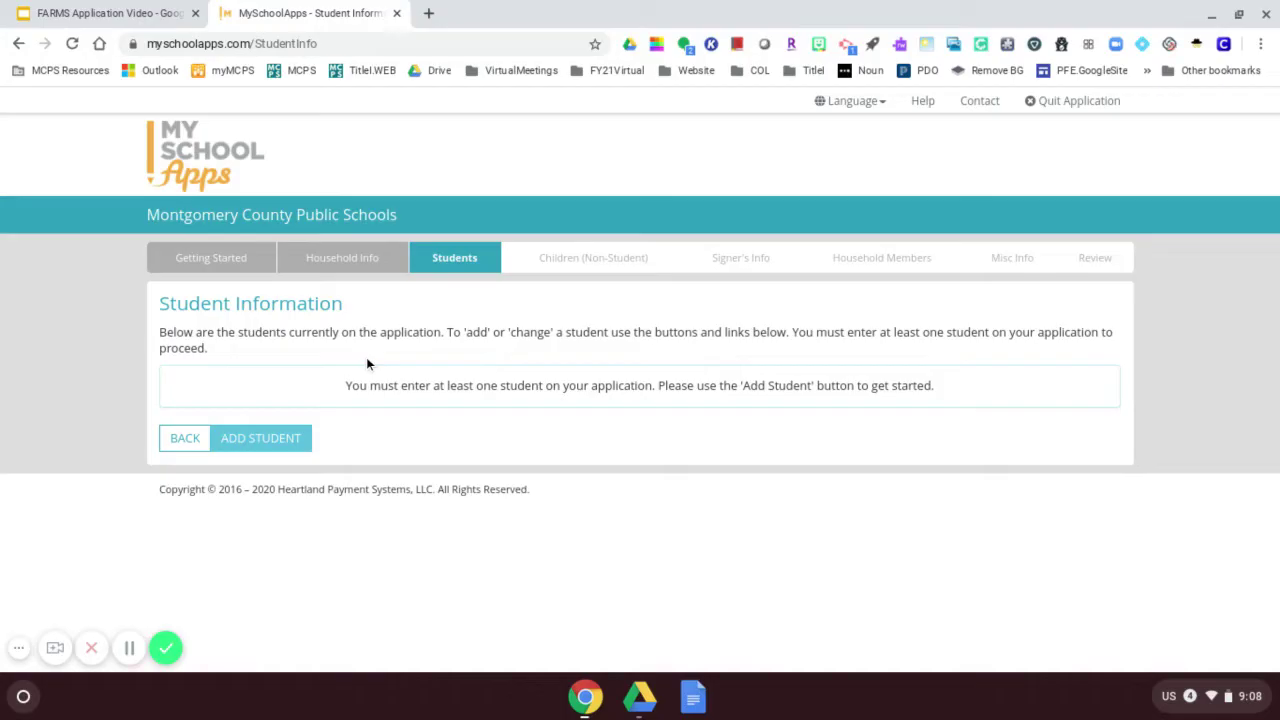
# Add a student with the student's first name, last name and birthdate.
pyautogui.click(276, 442)
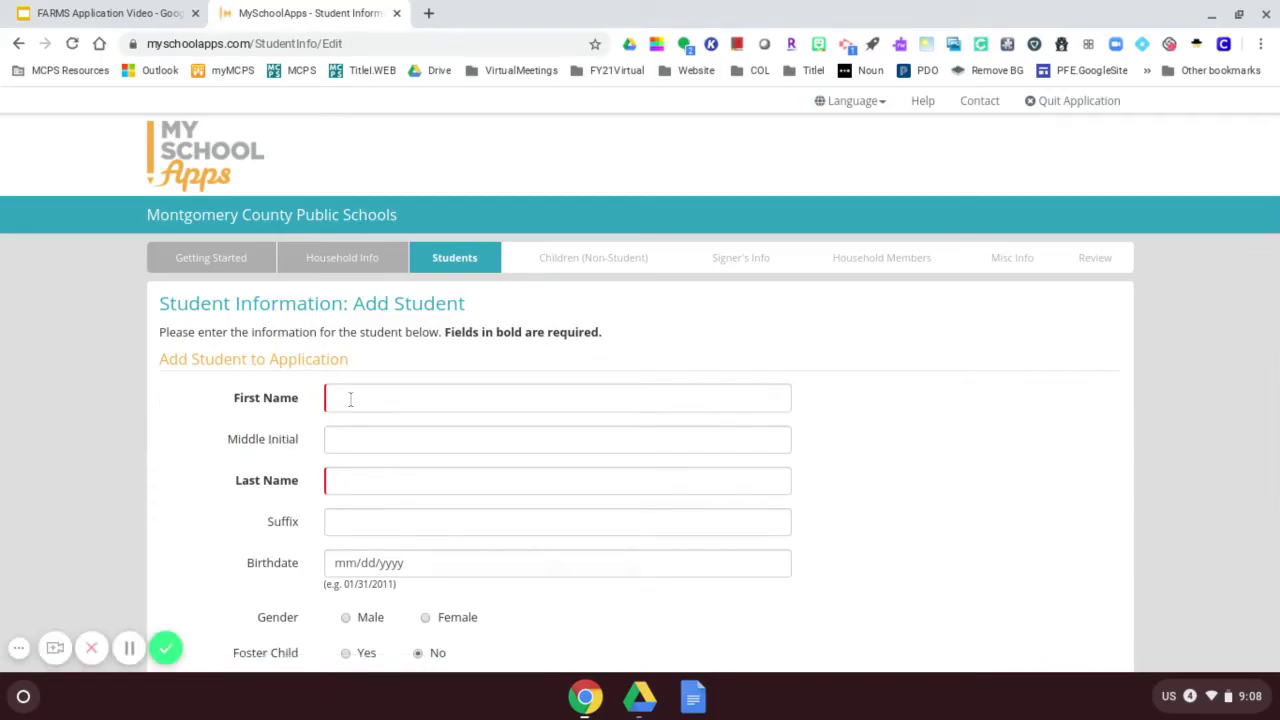
pyautogui.click(352, 399)
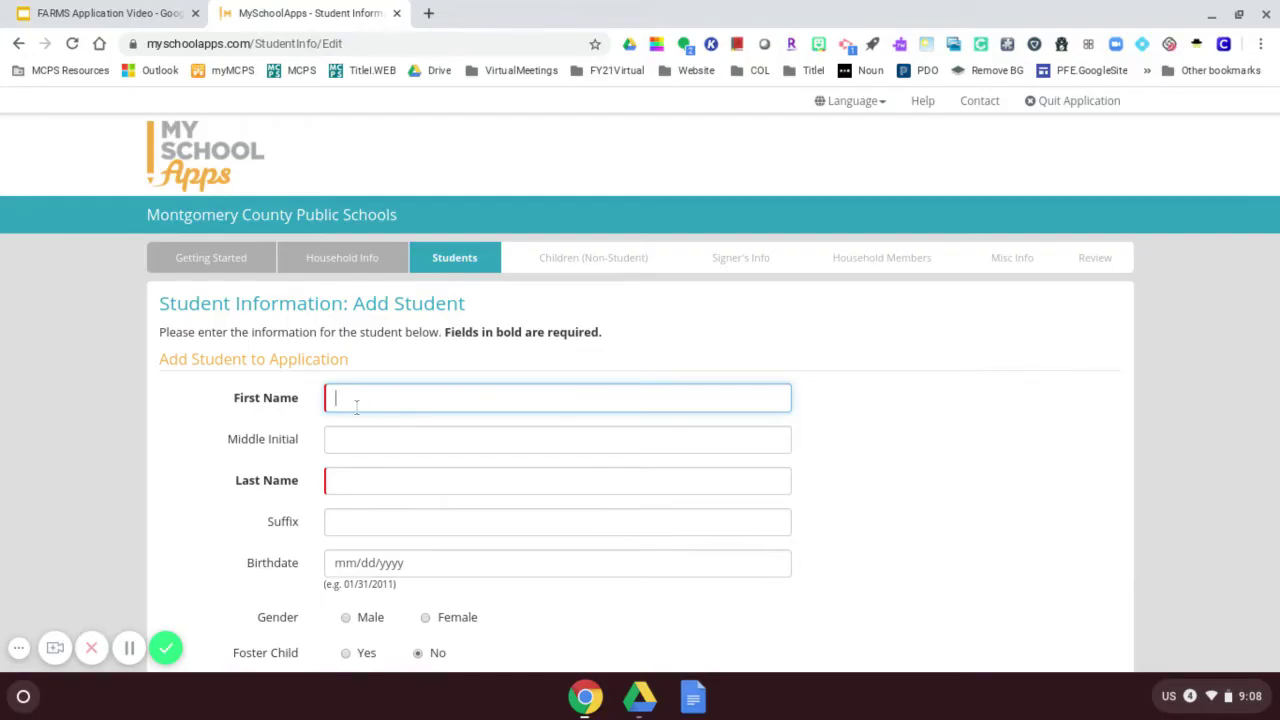
pyautogui.click(384, 480)
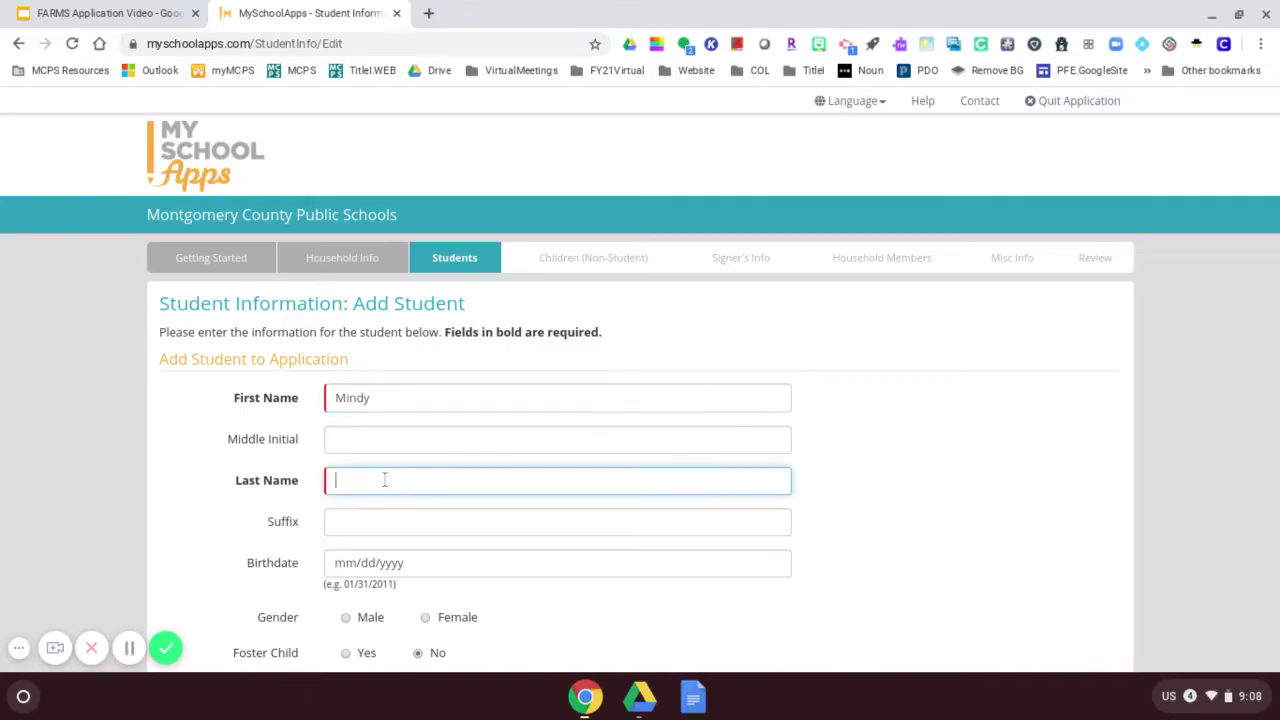
pyautogui.click(388, 565)
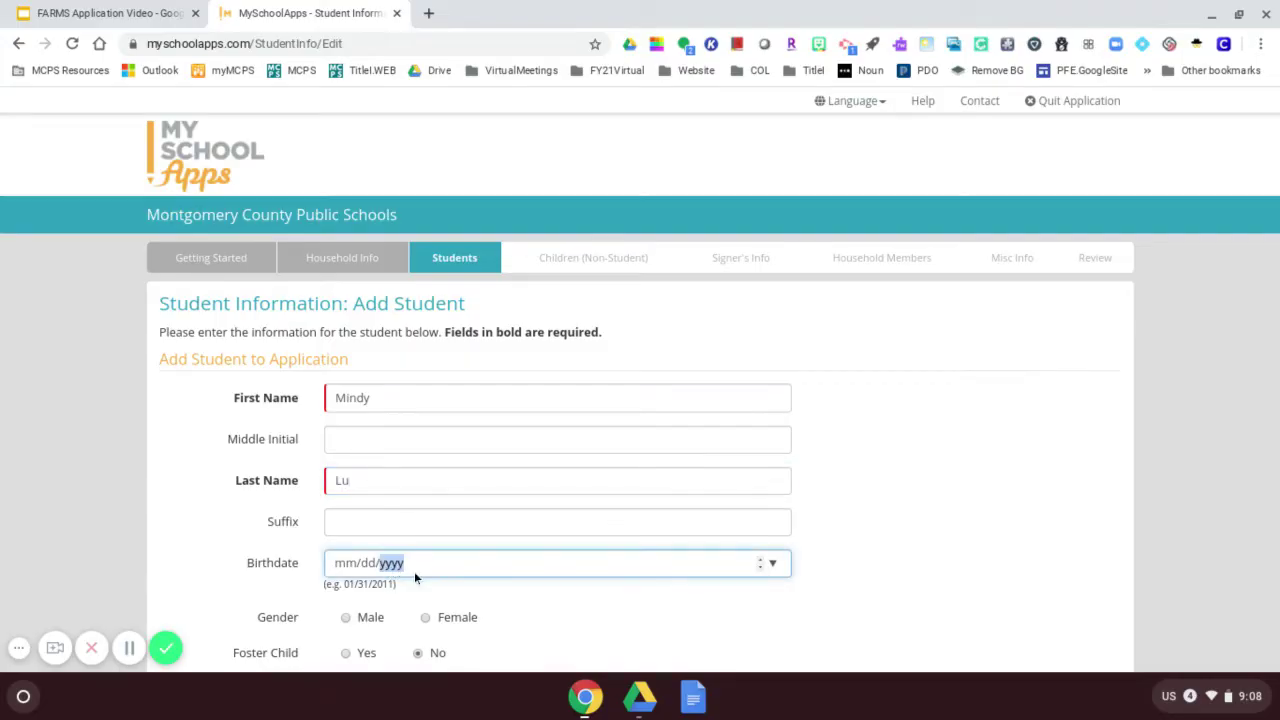
pyautogui.click(345, 565)
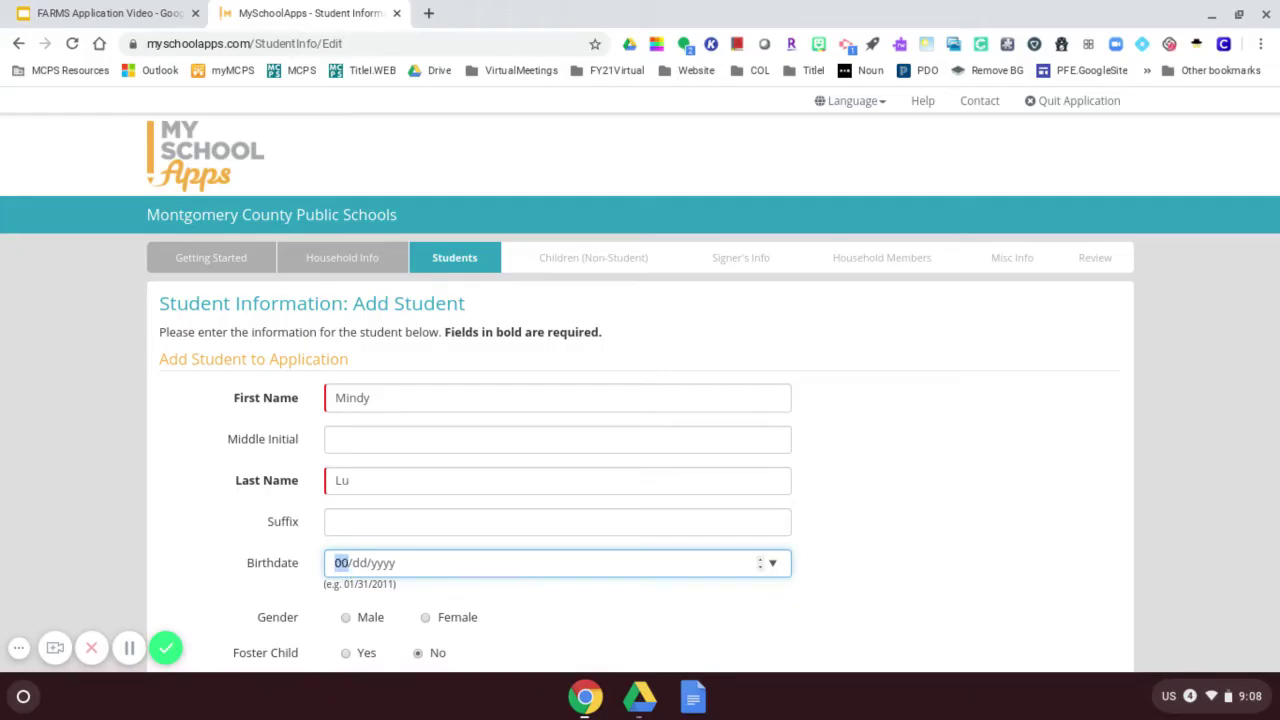
pyautogui.write('04/19/')
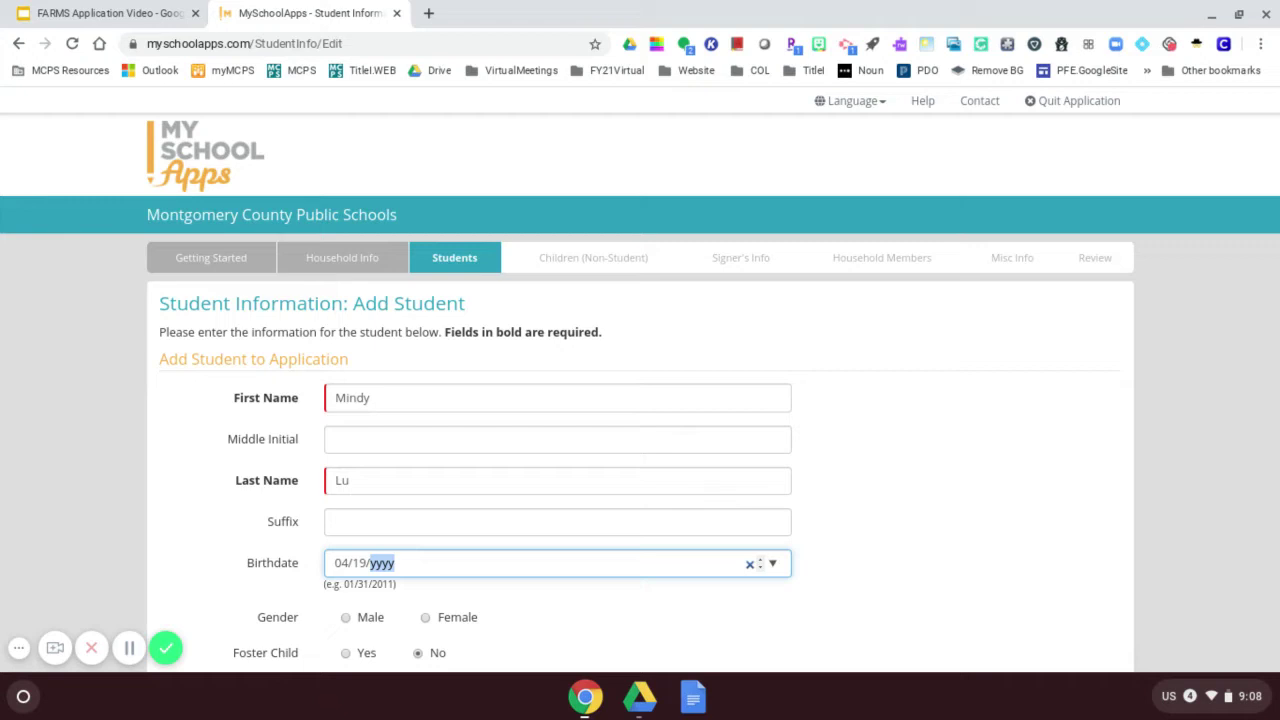
pyautogui.write('2013')
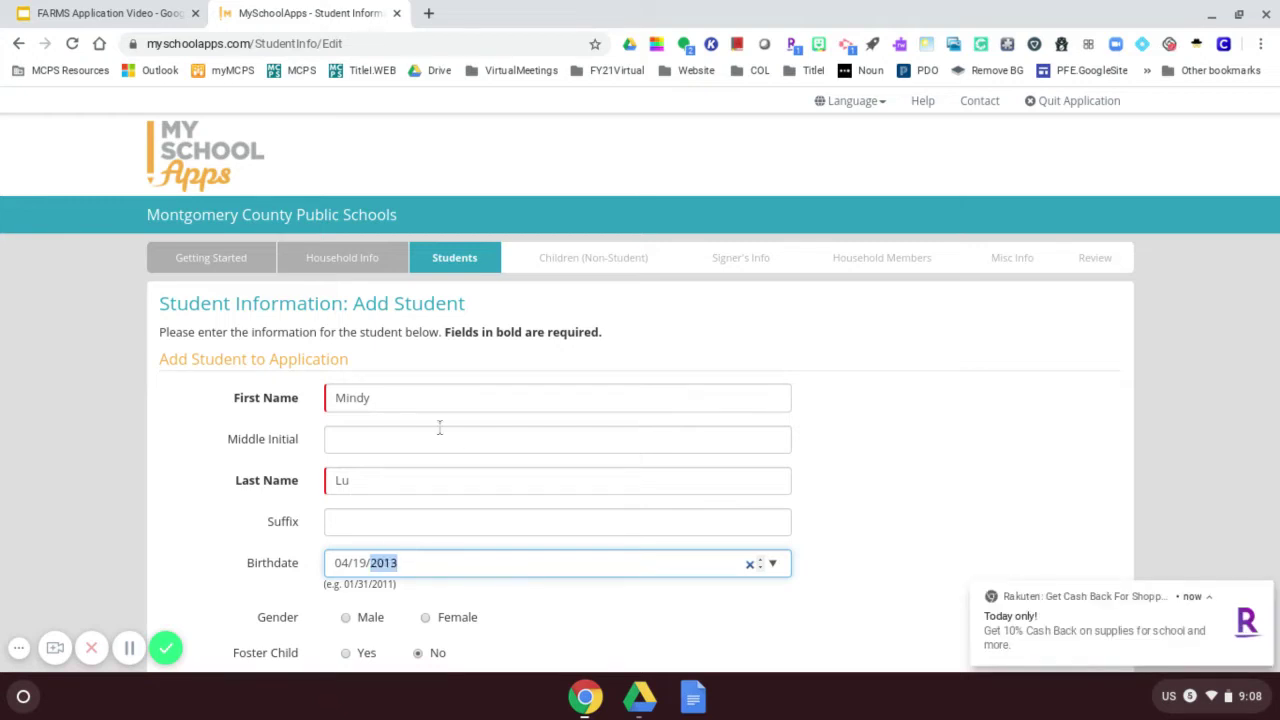
# Set the student's gender to Female, school to Arcola ES, grade to 2nd, and save.
pyautogui.click(1262, 594)
pyautogui.scroll(-2, 600, 449)
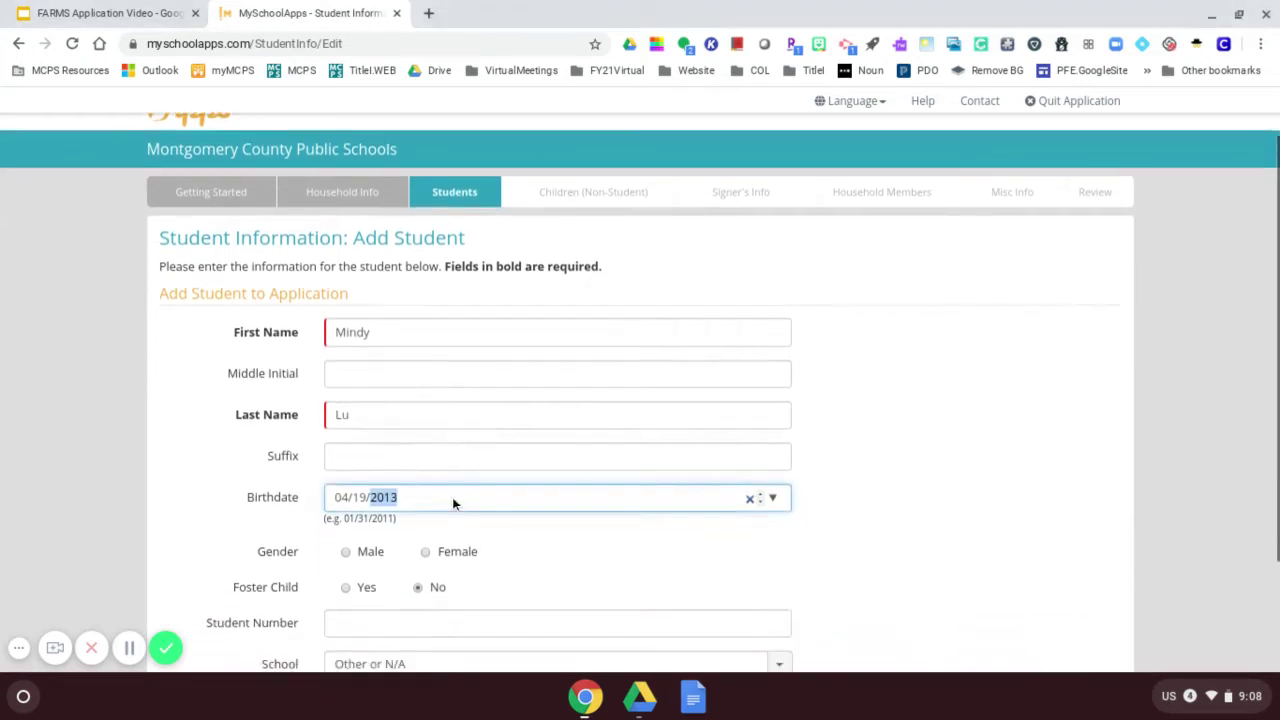
pyautogui.click(426, 444)
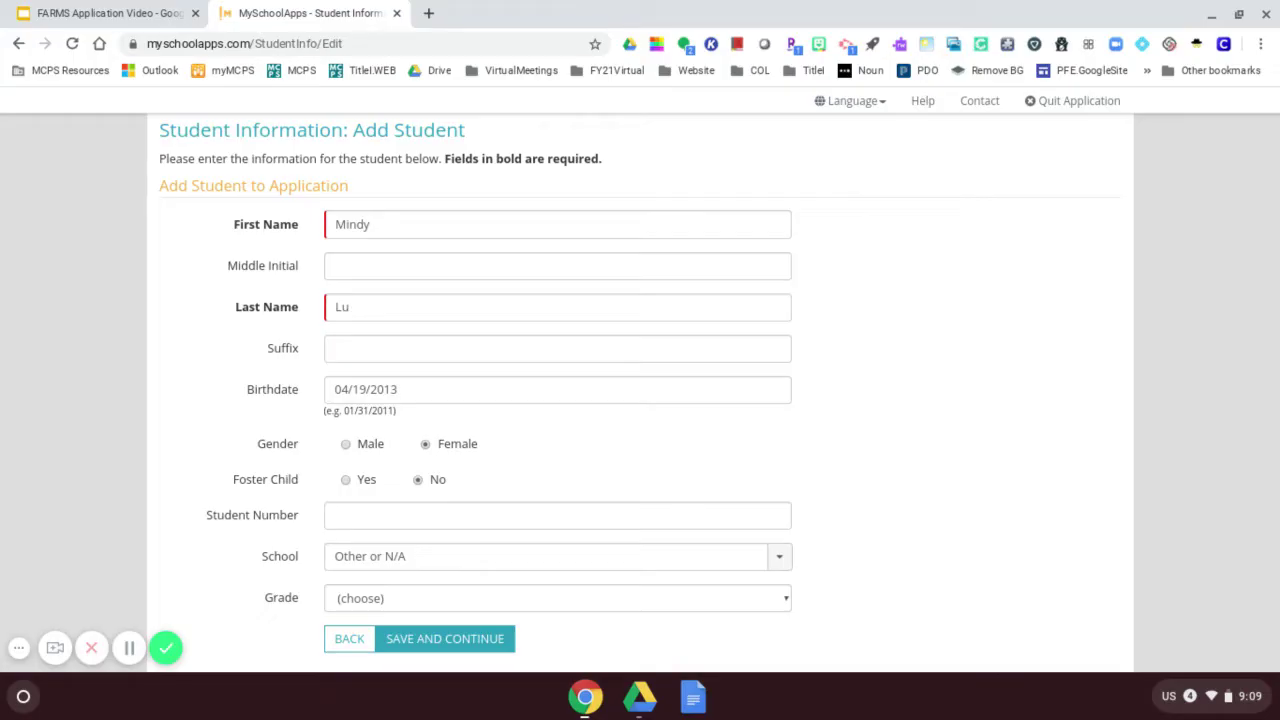
pyautogui.scroll(-1, 380, 540)
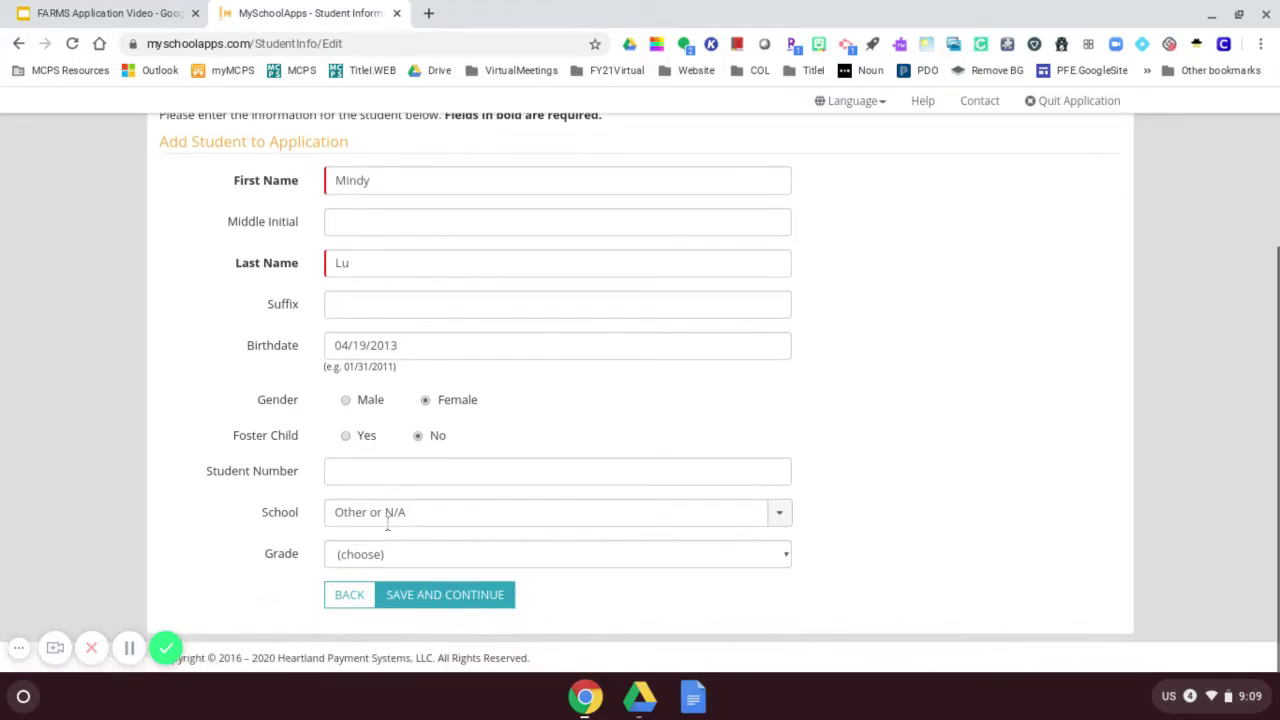
pyautogui.click(388, 515)
pyautogui.click(786, 529)
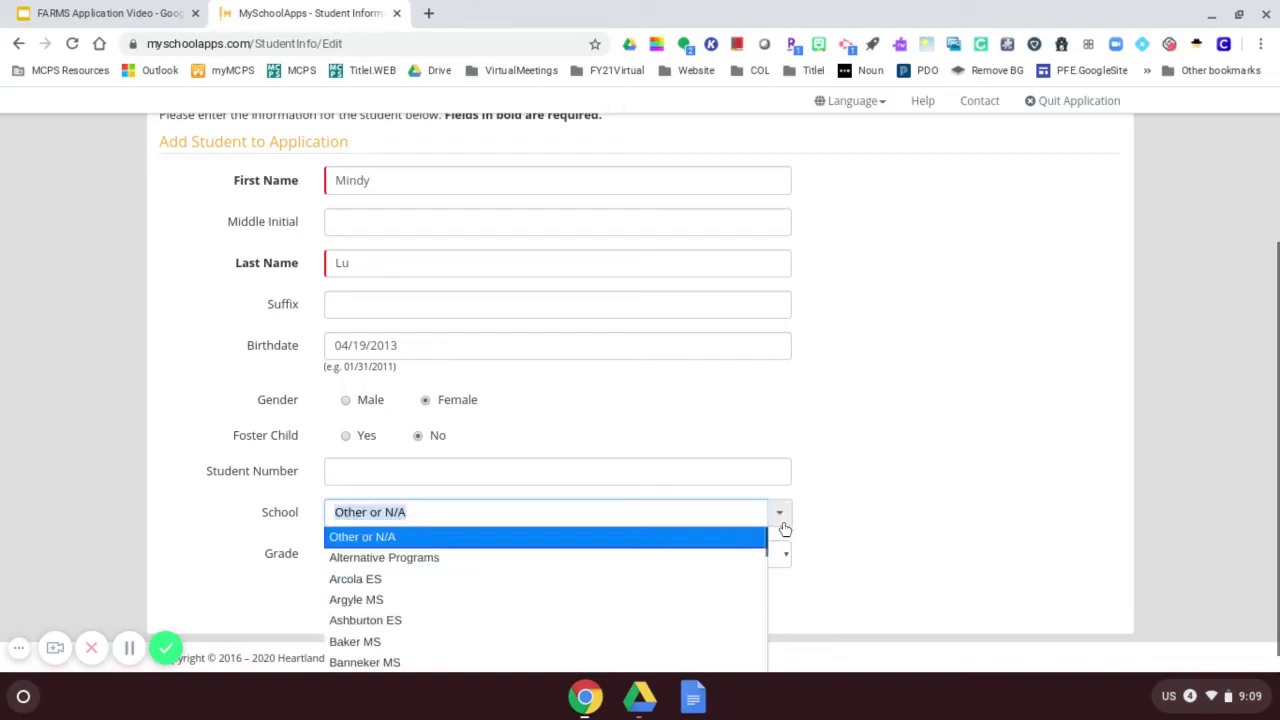
pyautogui.click(370, 579)
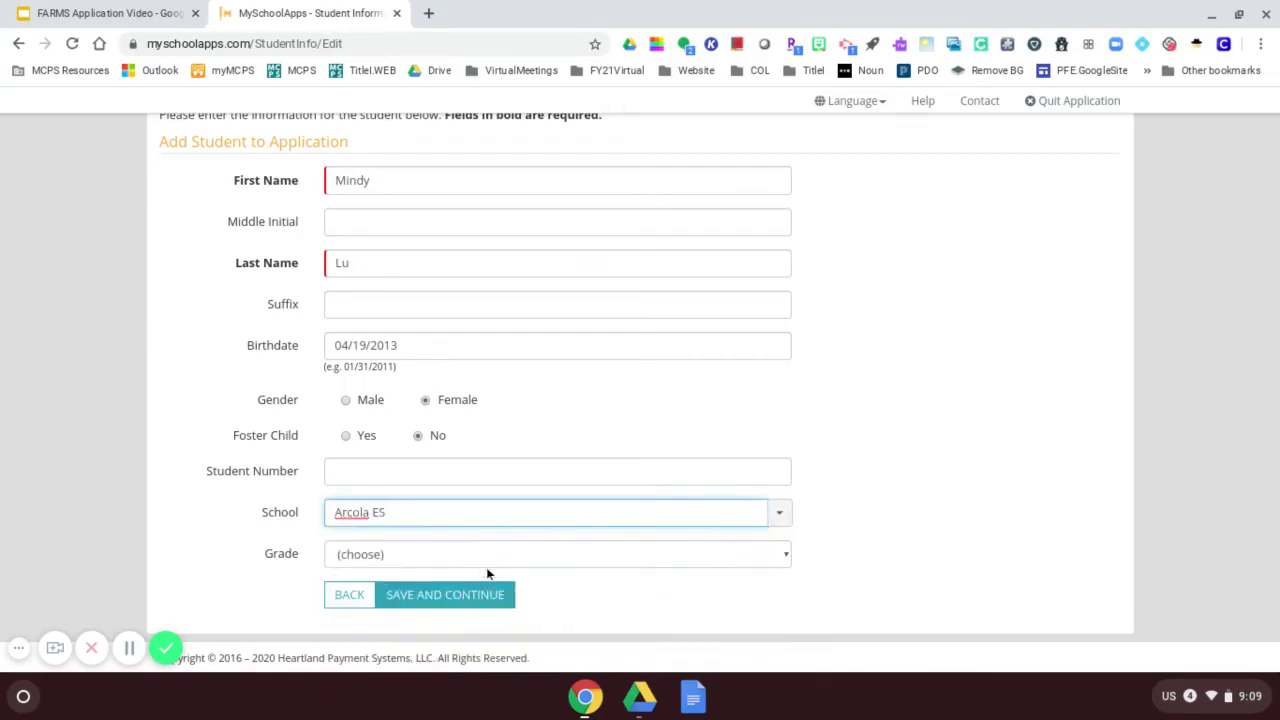
pyautogui.click(784, 555)
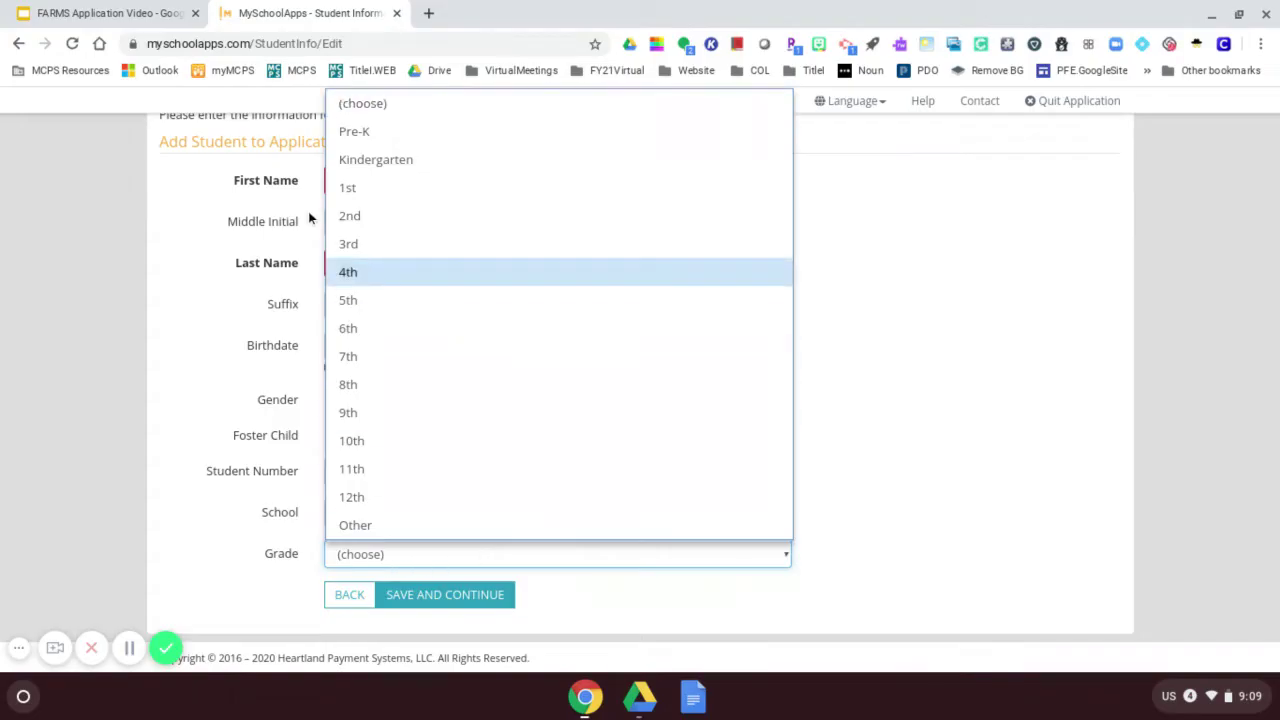
pyautogui.click(349, 216)
pyautogui.click(449, 600)
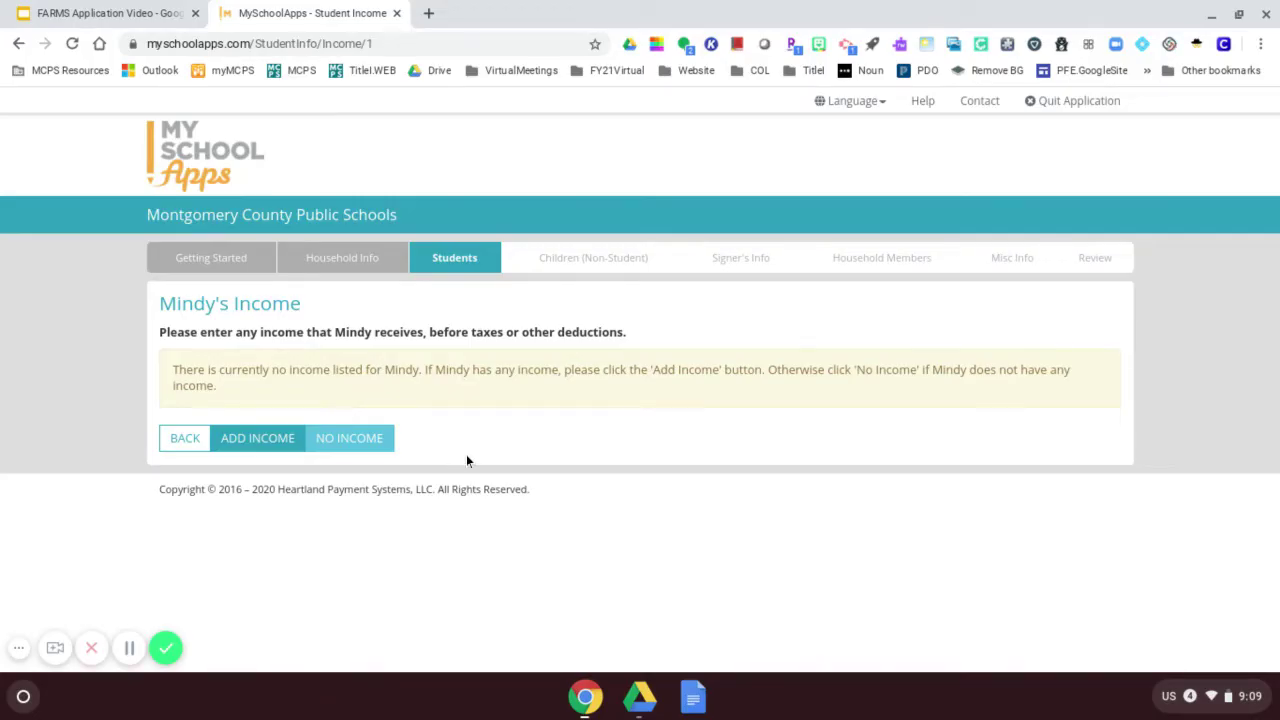
# Mark the student as having no income and finish without adding non-student children.
pyautogui.click(355, 443)
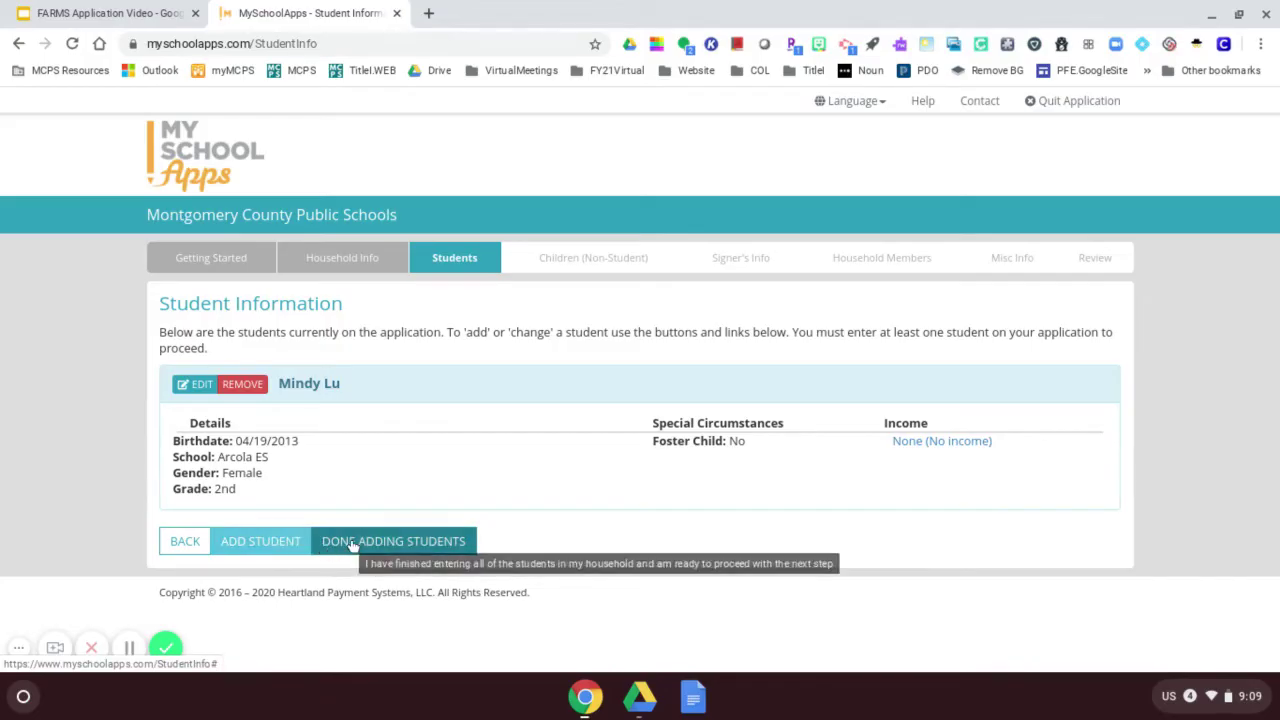
pyautogui.click(384, 543)
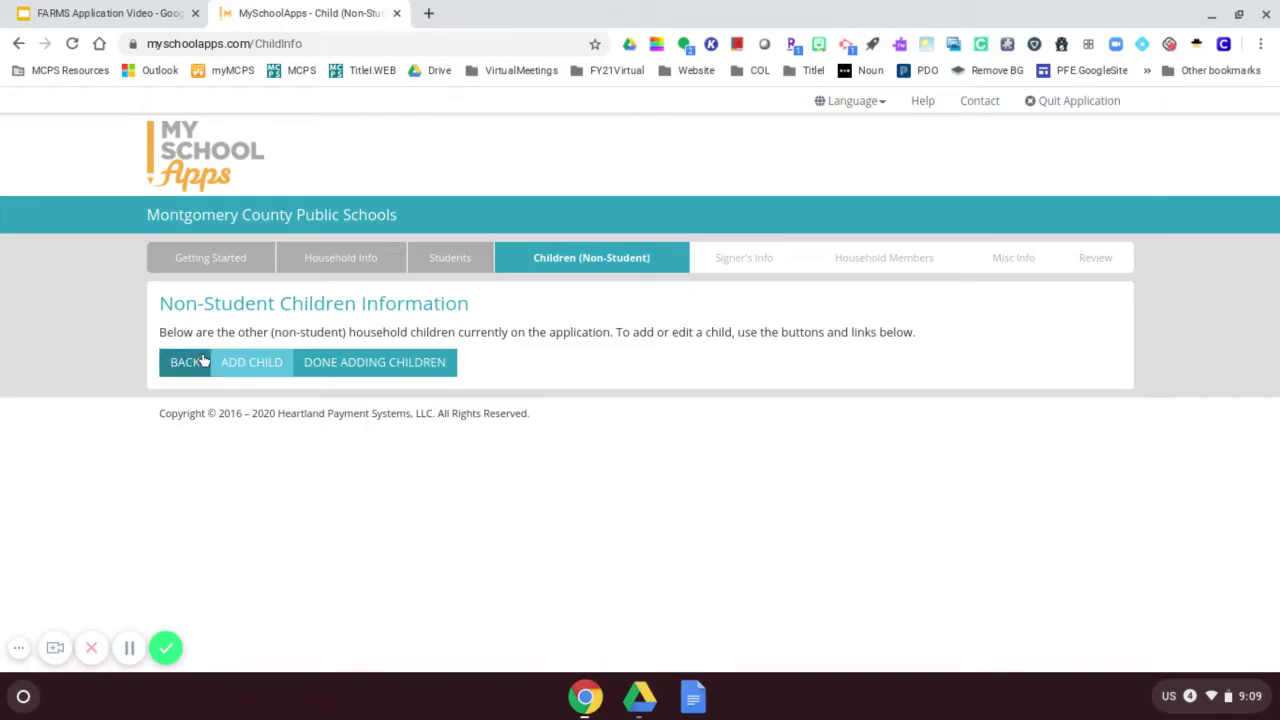
pyautogui.click(365, 364)
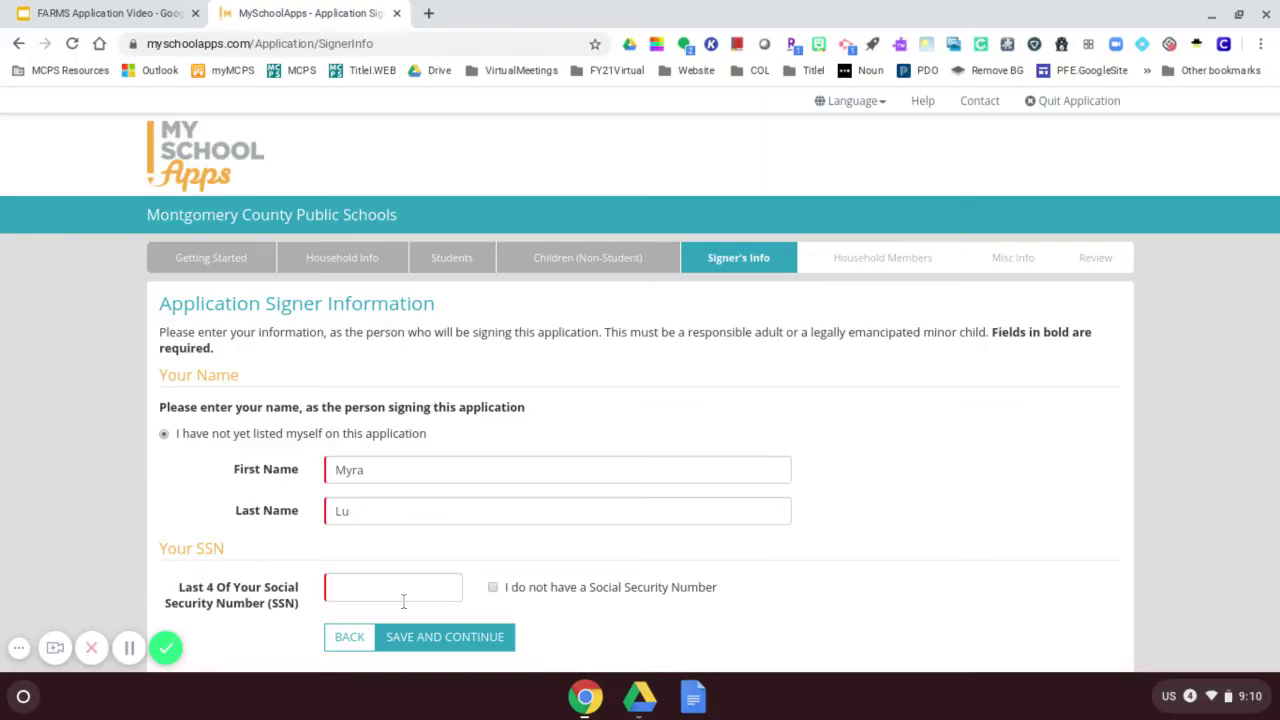
# Record that the signer has no Social Security Number and save them as a household member.
pyautogui.click(492, 587)
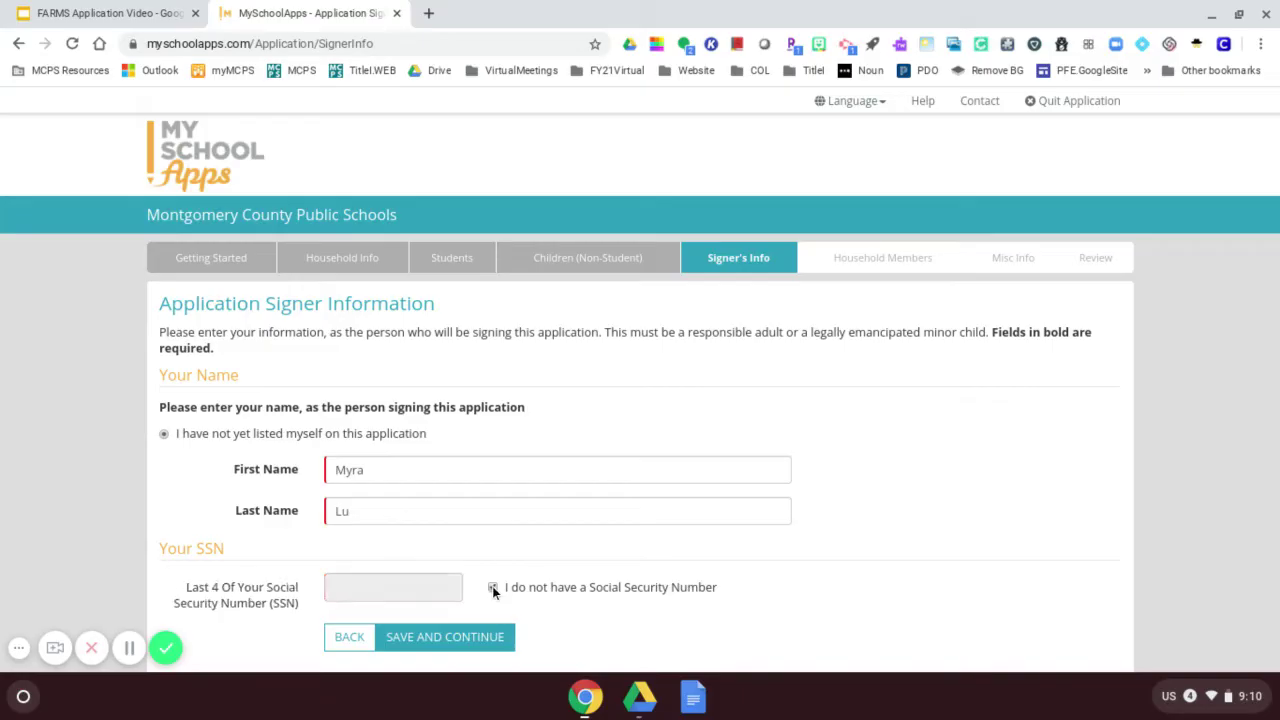
pyautogui.click(421, 636)
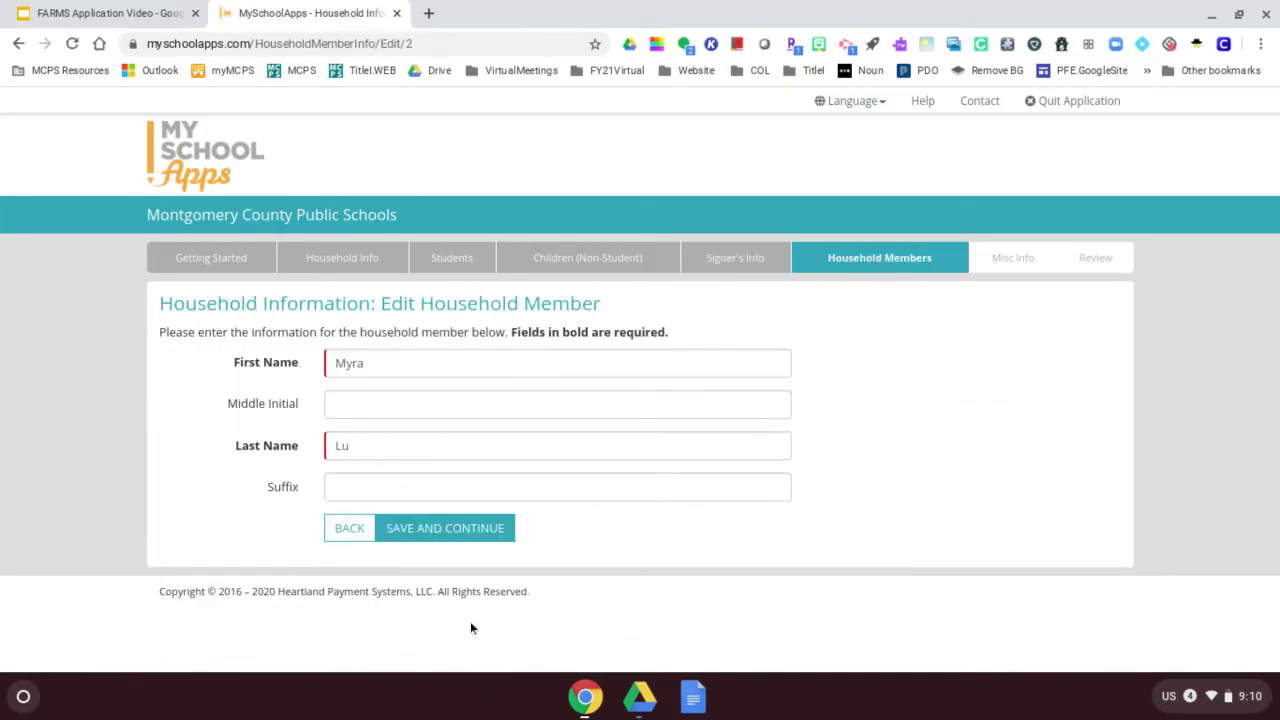
pyautogui.click(443, 527)
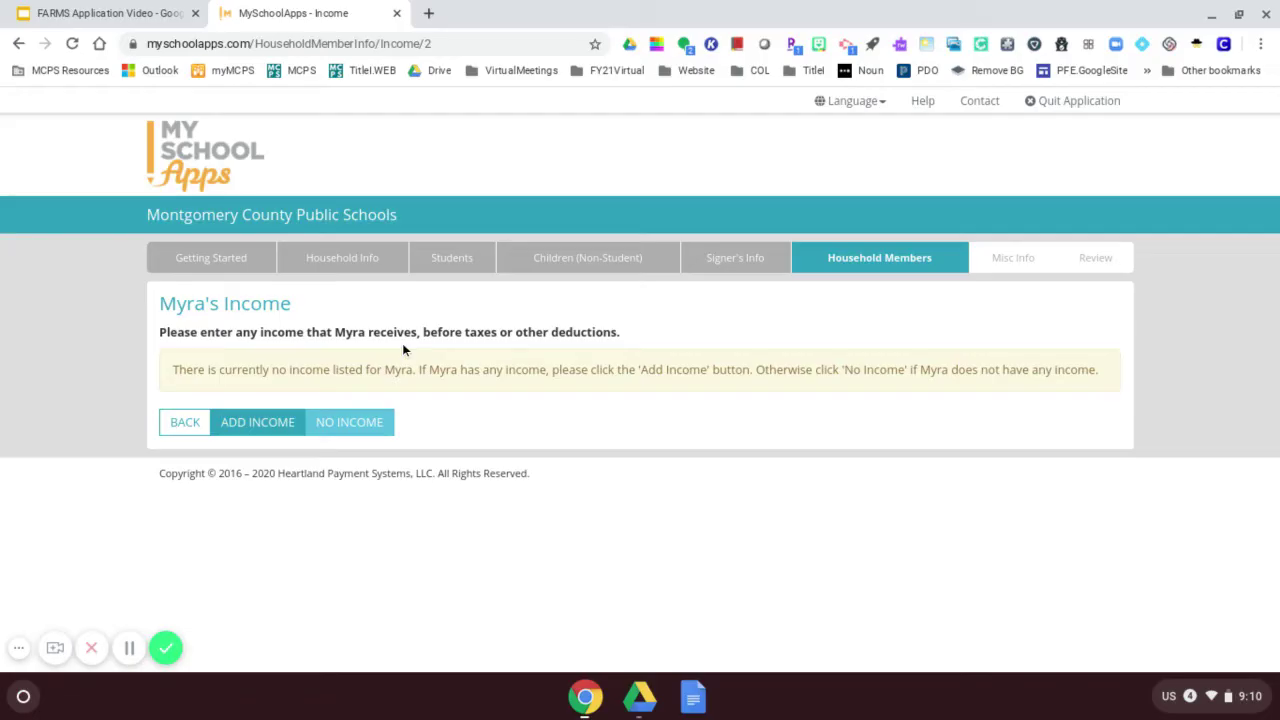
# Add a $500 Weekly Earnings From Work income for the signer.
pyautogui.click(262, 423)
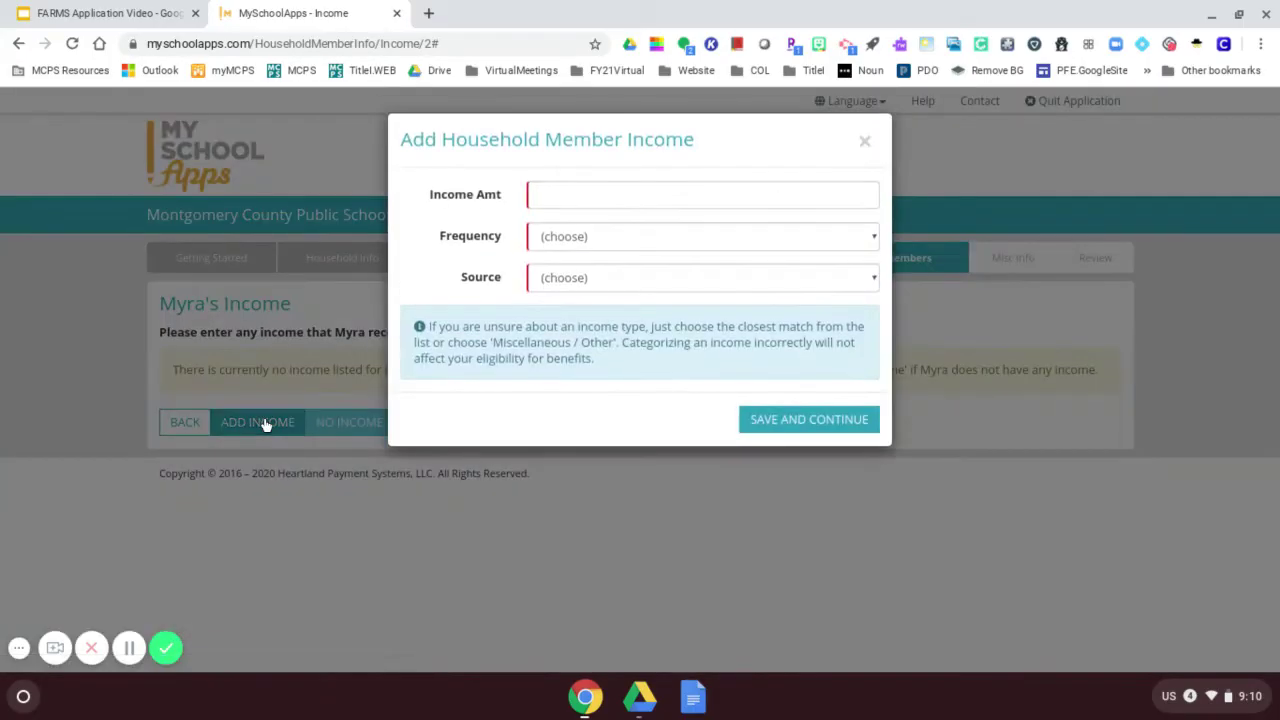
pyautogui.click(549, 193)
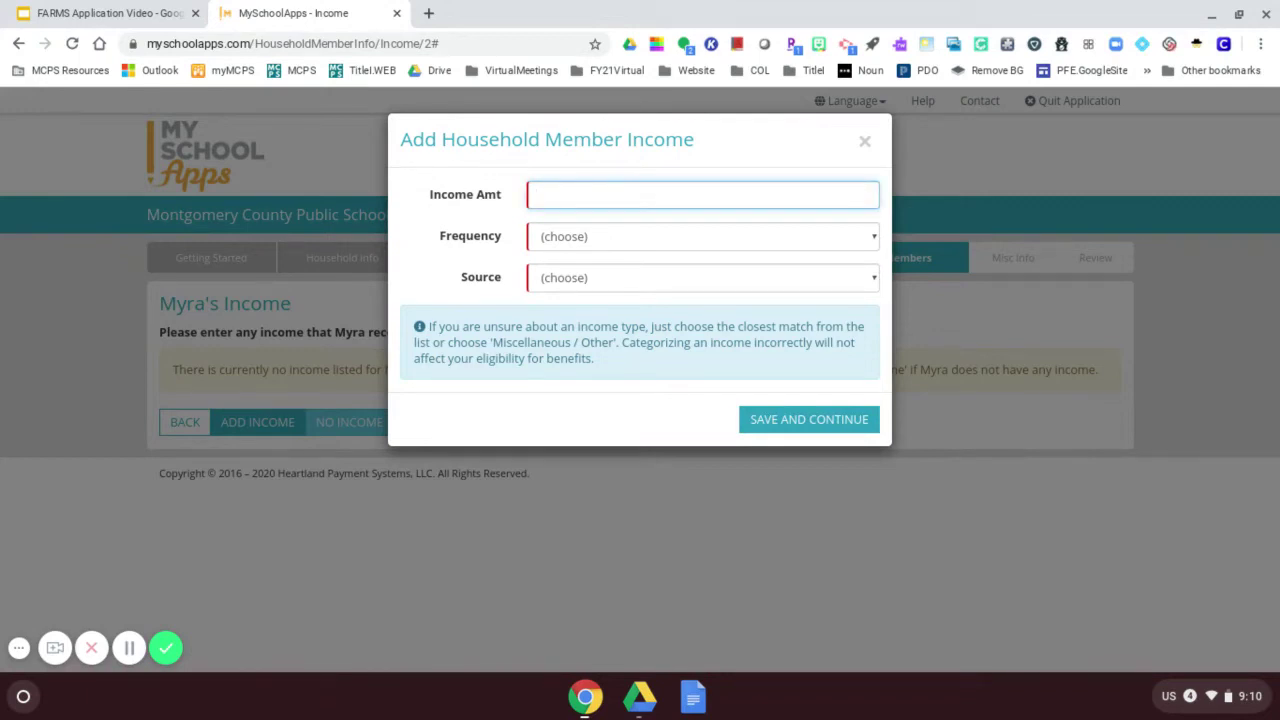
pyautogui.write('500')
pyautogui.click(570, 240)
pyautogui.click(606, 298)
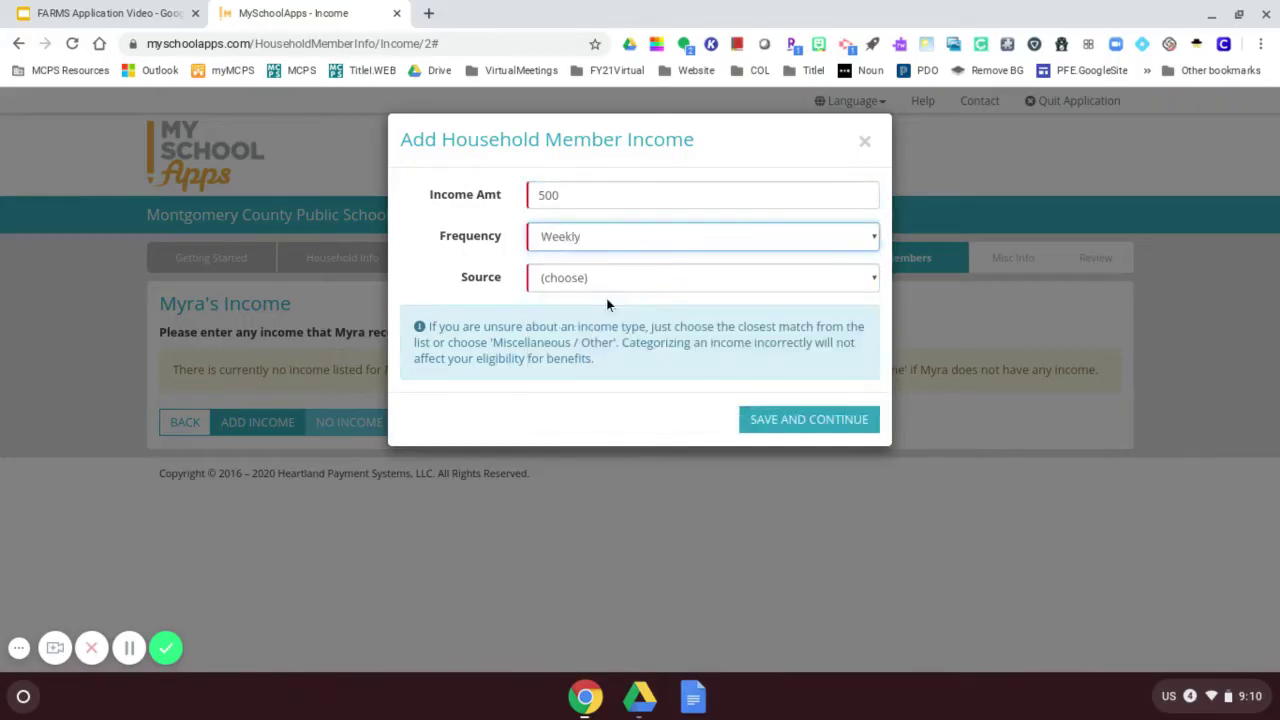
pyautogui.click(582, 282)
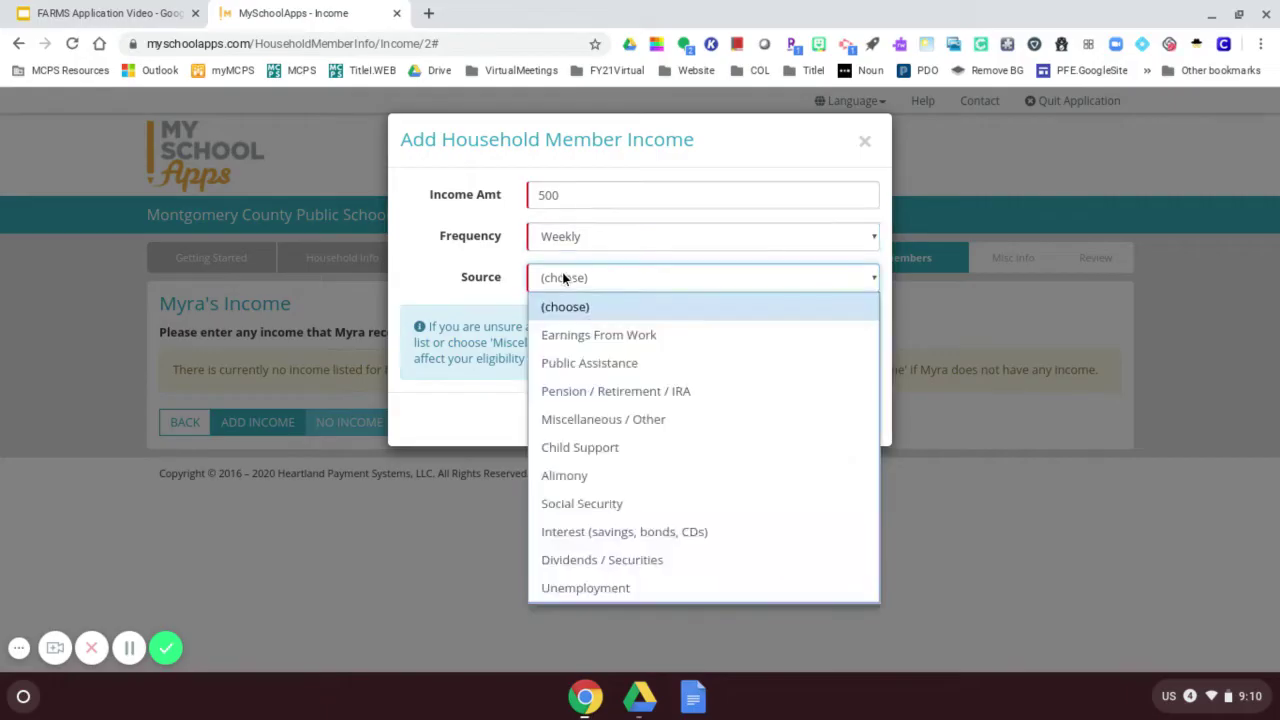
pyautogui.click(614, 339)
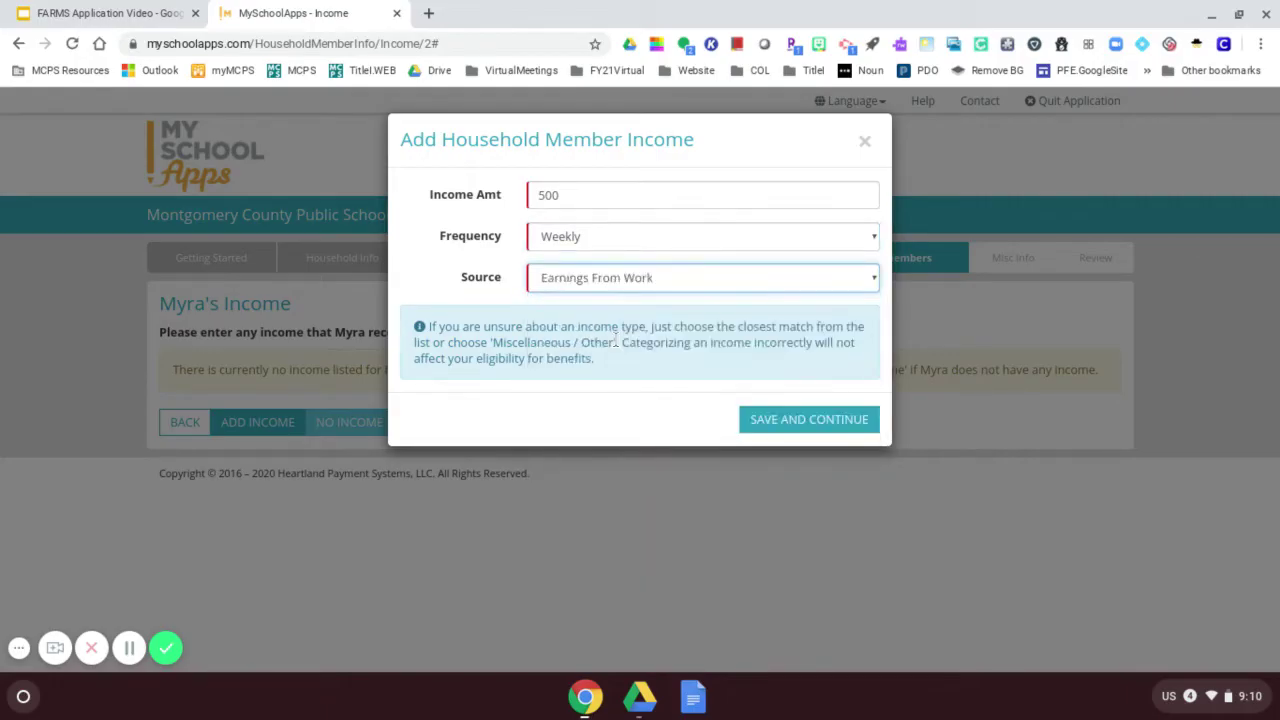
pyautogui.click(778, 430)
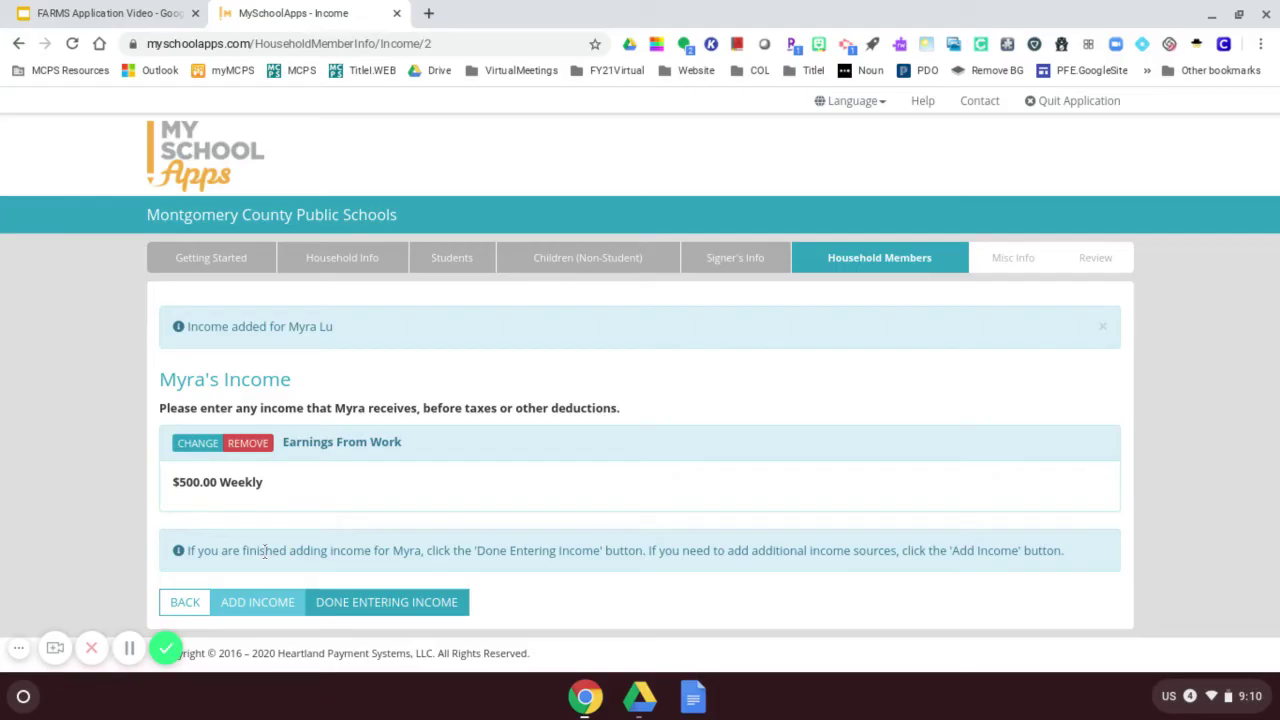
# Finish the signer's income and add a second household member's first and last name.
pyautogui.click(387, 599)
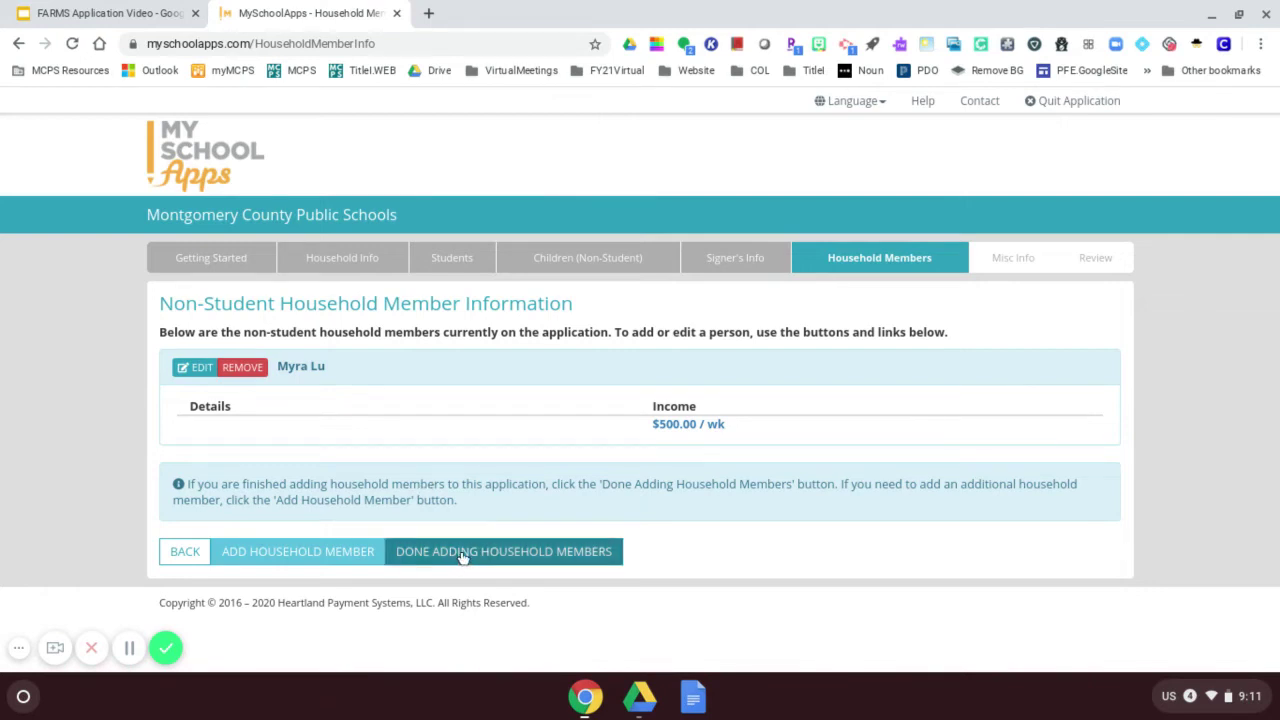
pyautogui.click(310, 556)
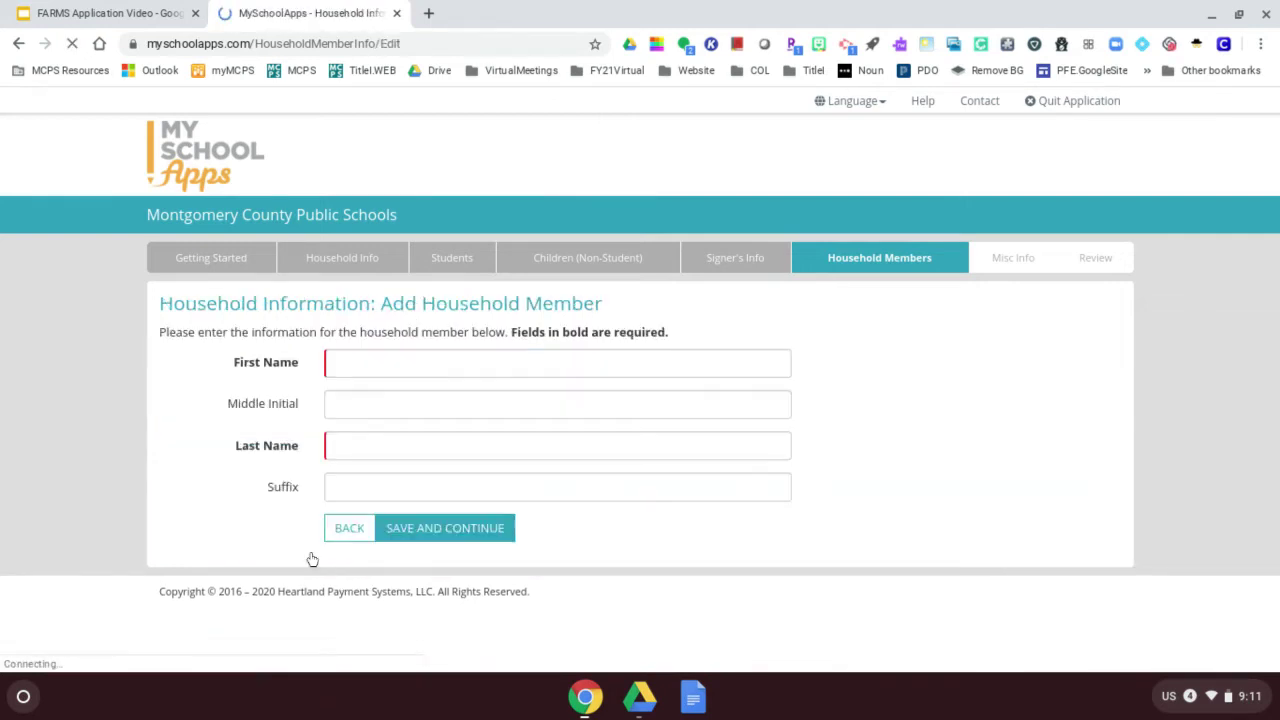
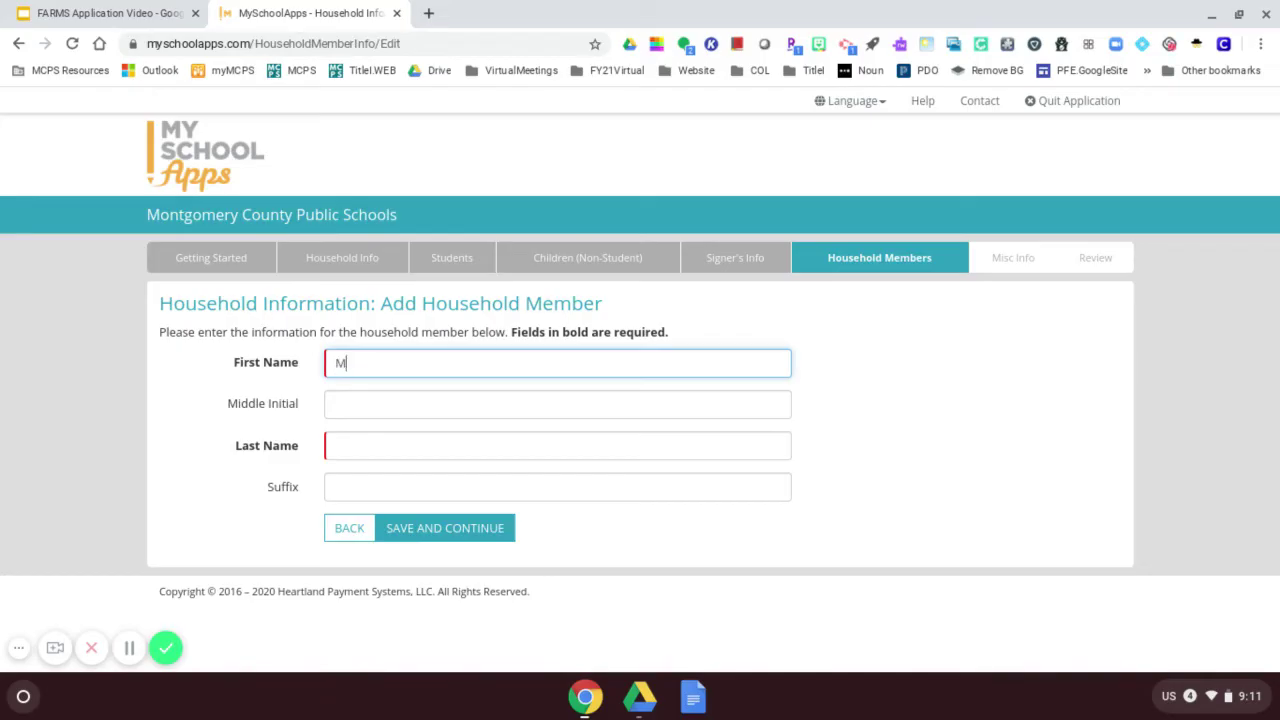
pyautogui.click(368, 451)
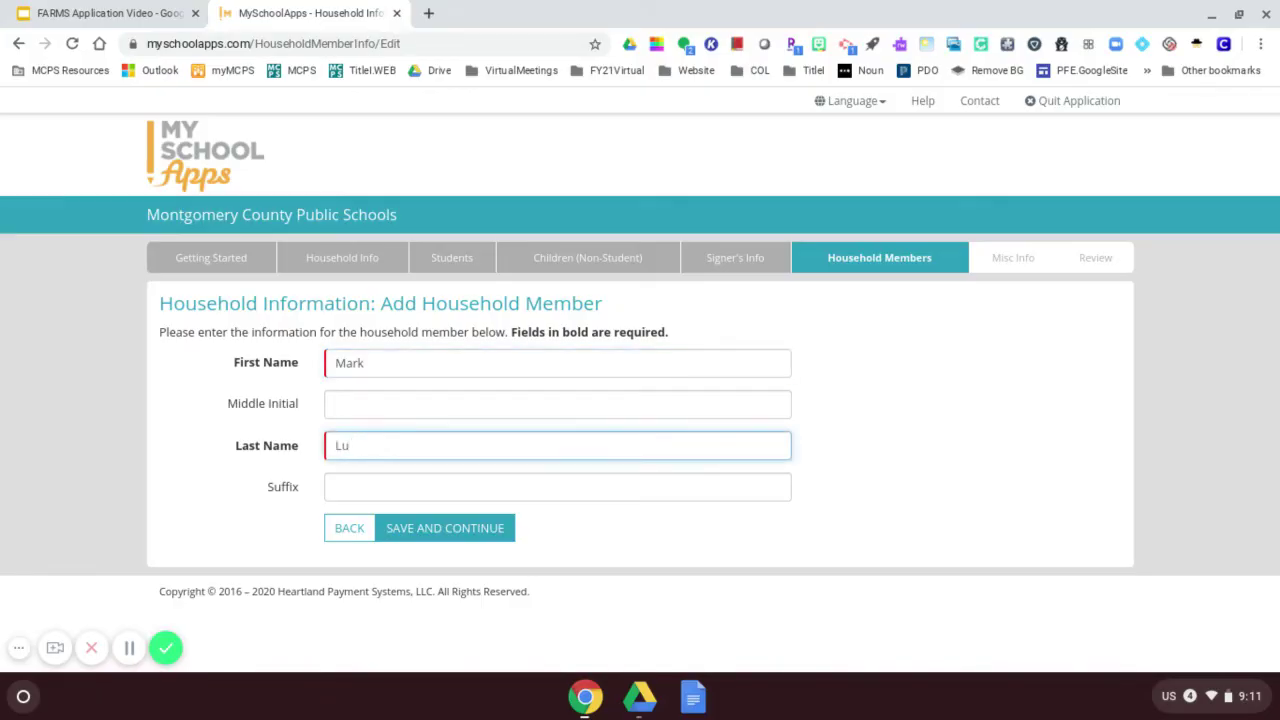
pyautogui.click(423, 527)
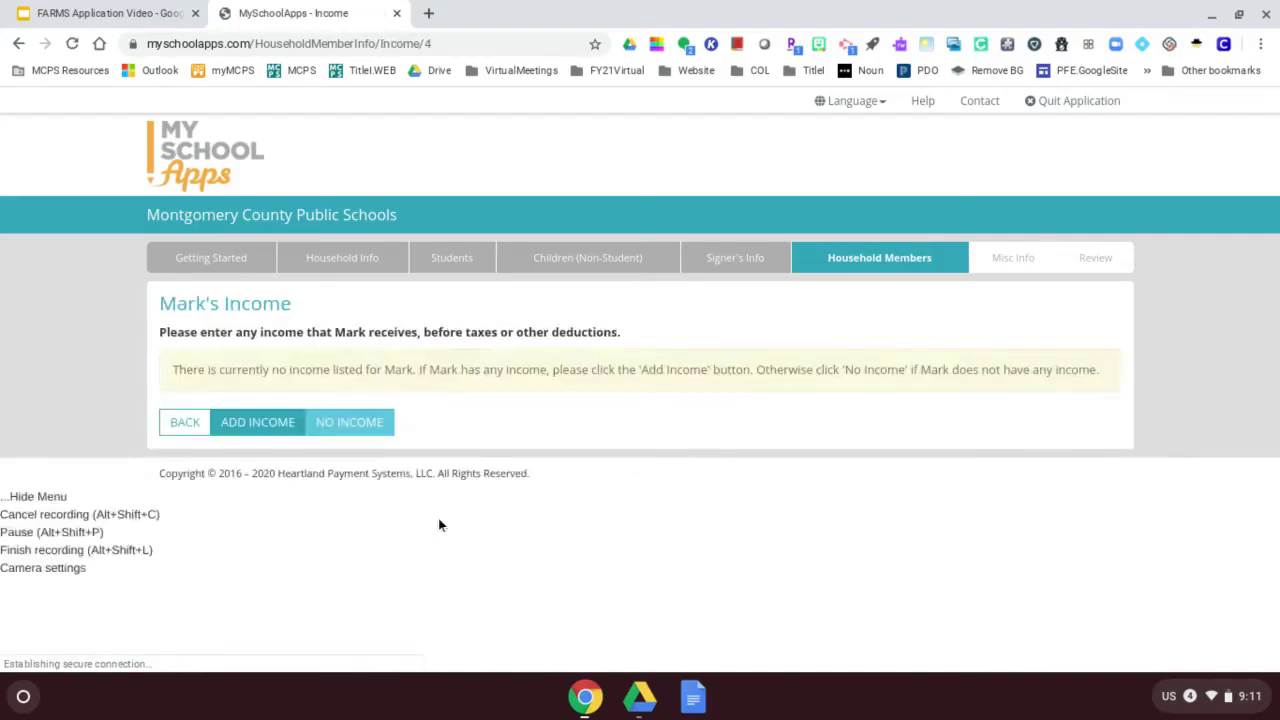
# Give the second member $300 Weekly Earnings From Work and finish entering income.
pyautogui.click(252, 423)
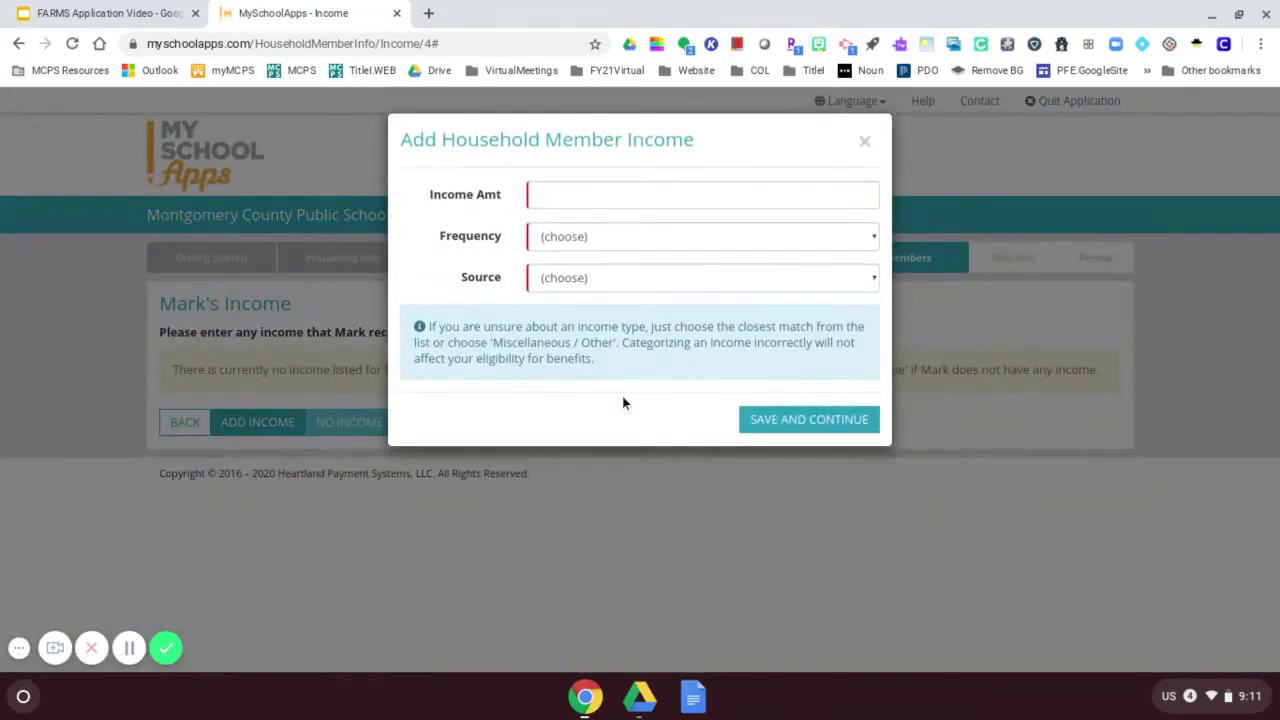
pyautogui.click(574, 195)
pyautogui.write('300')
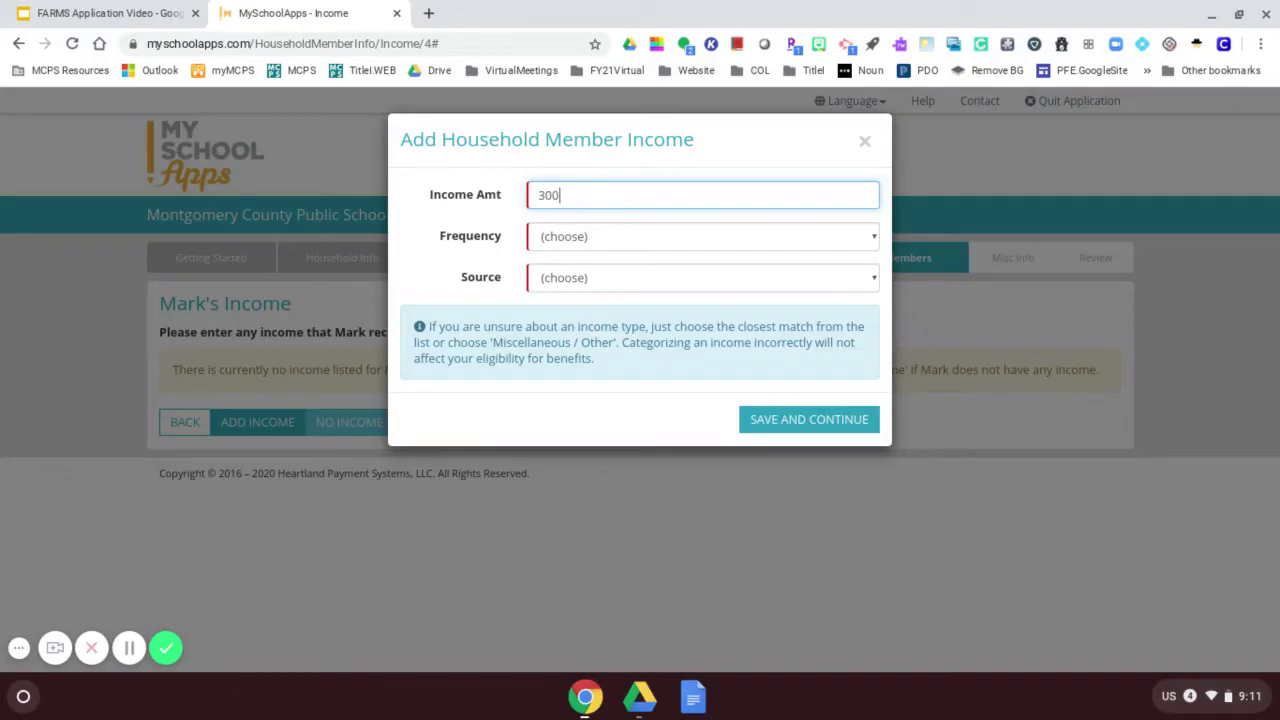
pyautogui.click(624, 232)
pyautogui.click(604, 292)
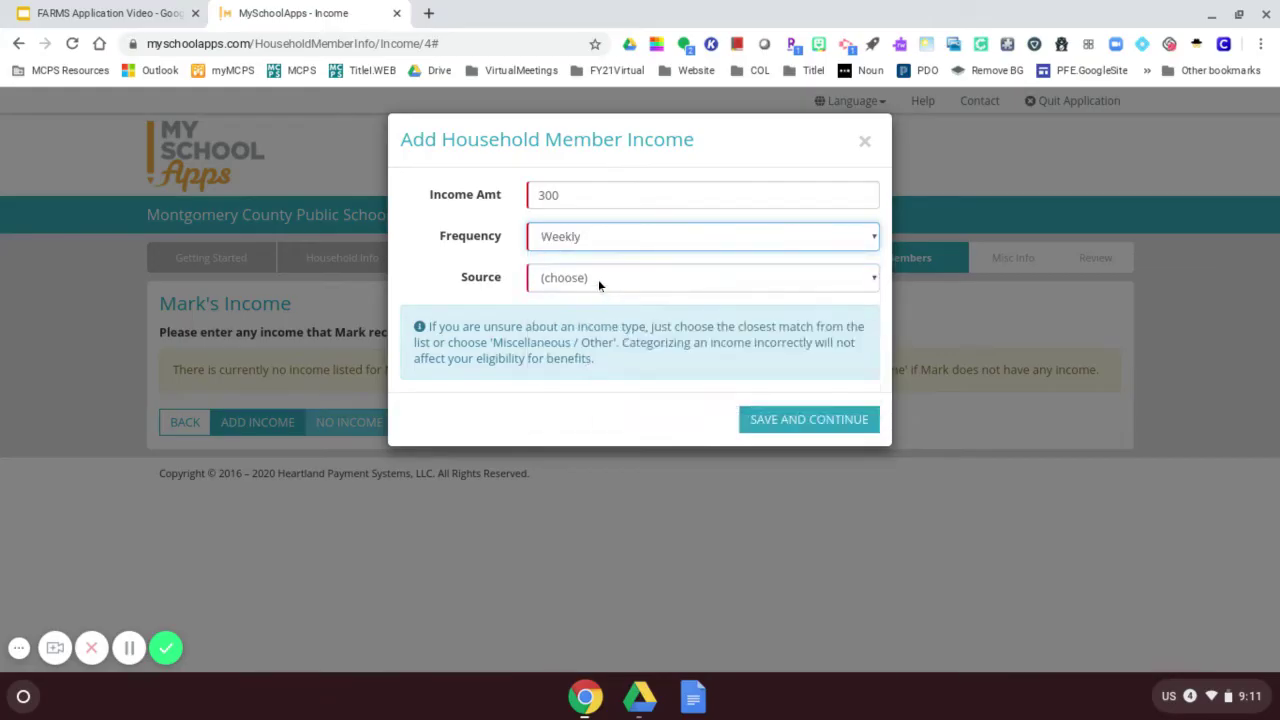
pyautogui.click(598, 279)
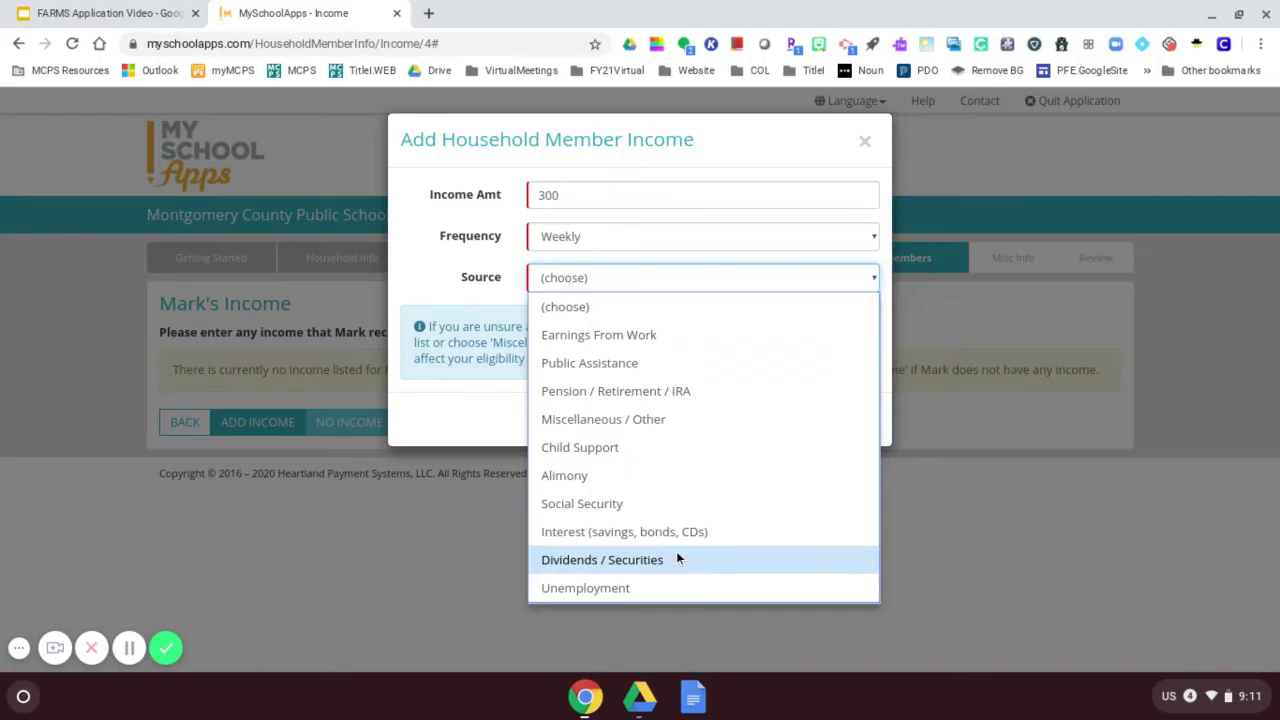
pyautogui.click(594, 336)
pyautogui.click(812, 428)
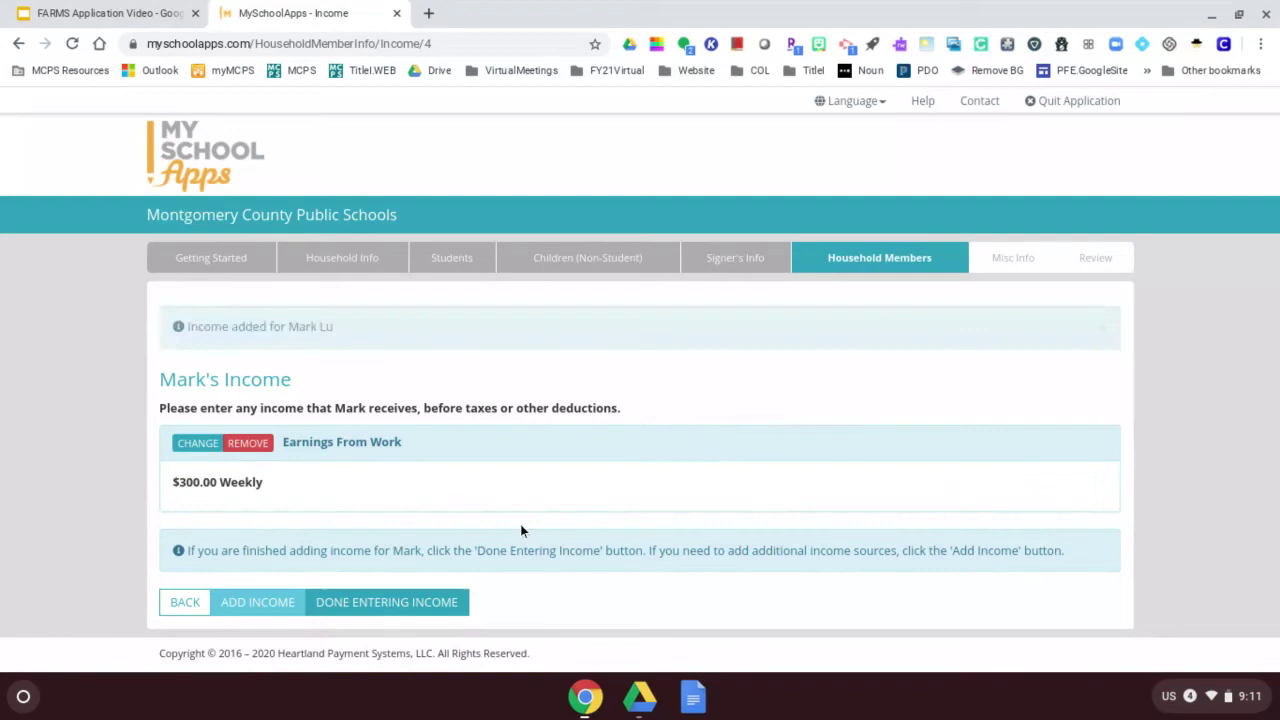
pyautogui.click(400, 609)
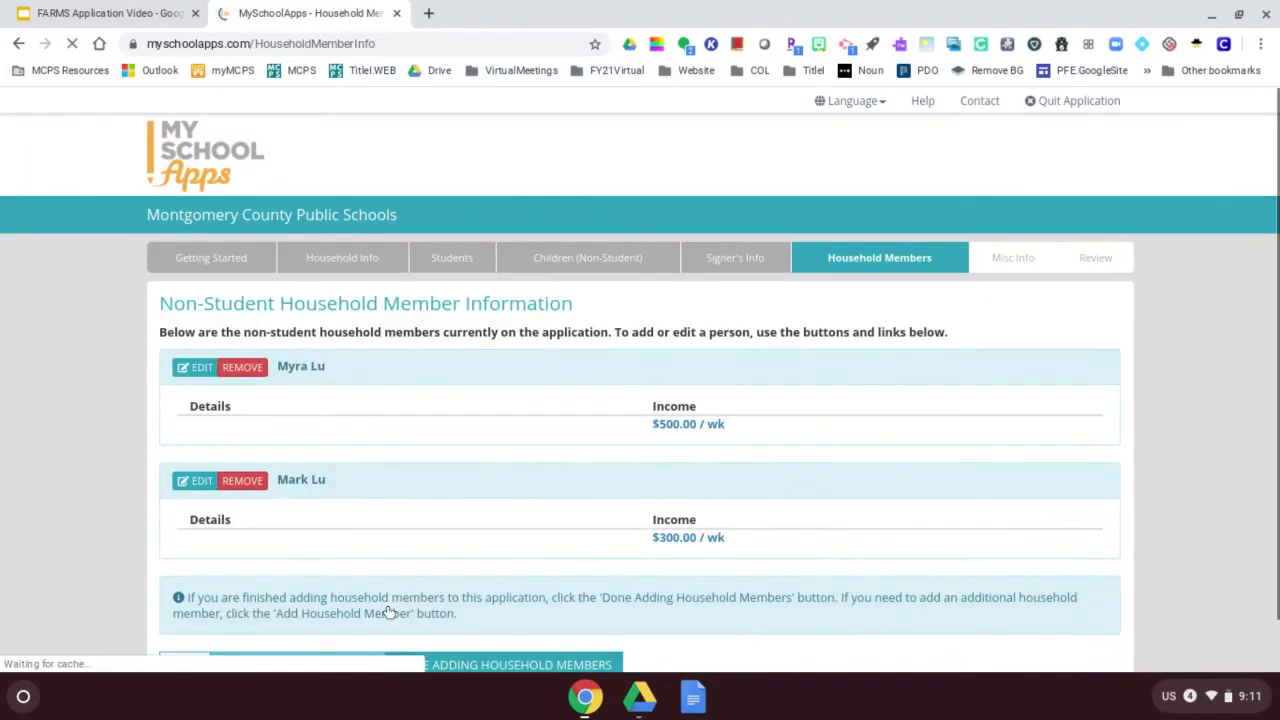
pyautogui.scroll(-1, 415, 490)
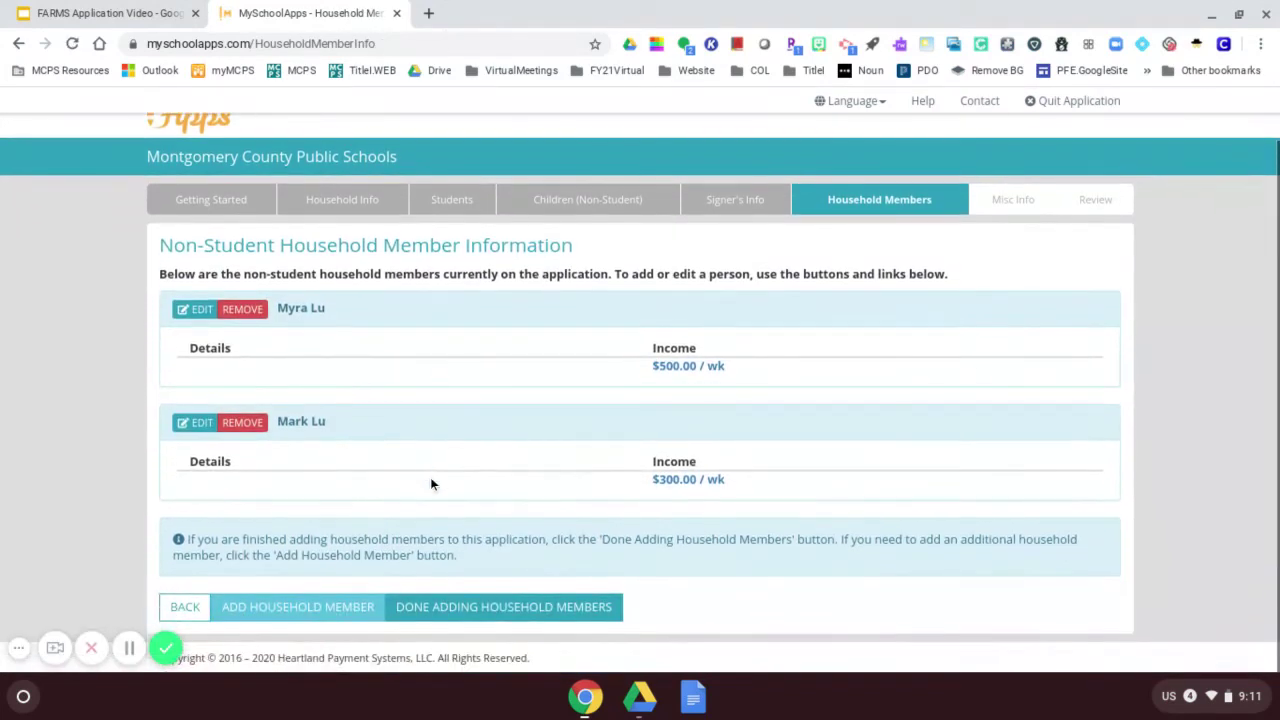
# Finish the household member list, then enter and confirm the contact e-mail and the primary phone number.
pyautogui.click(477, 617)
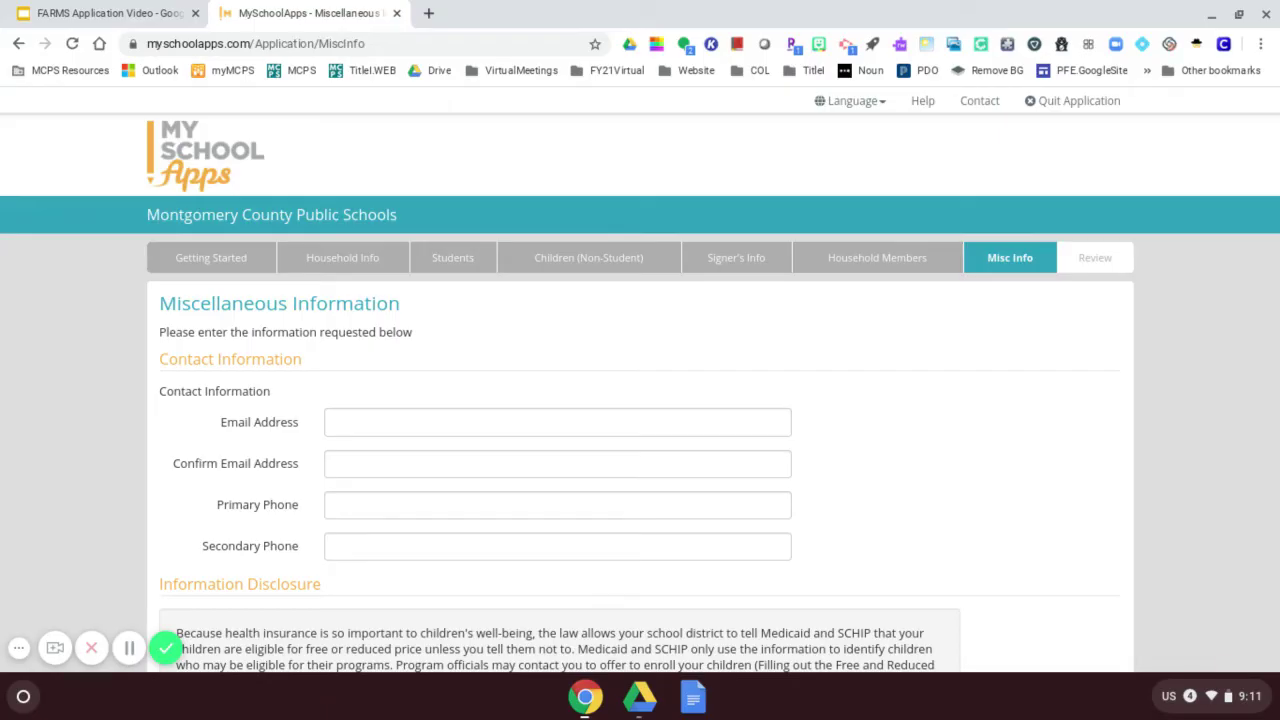
pyautogui.click(373, 422)
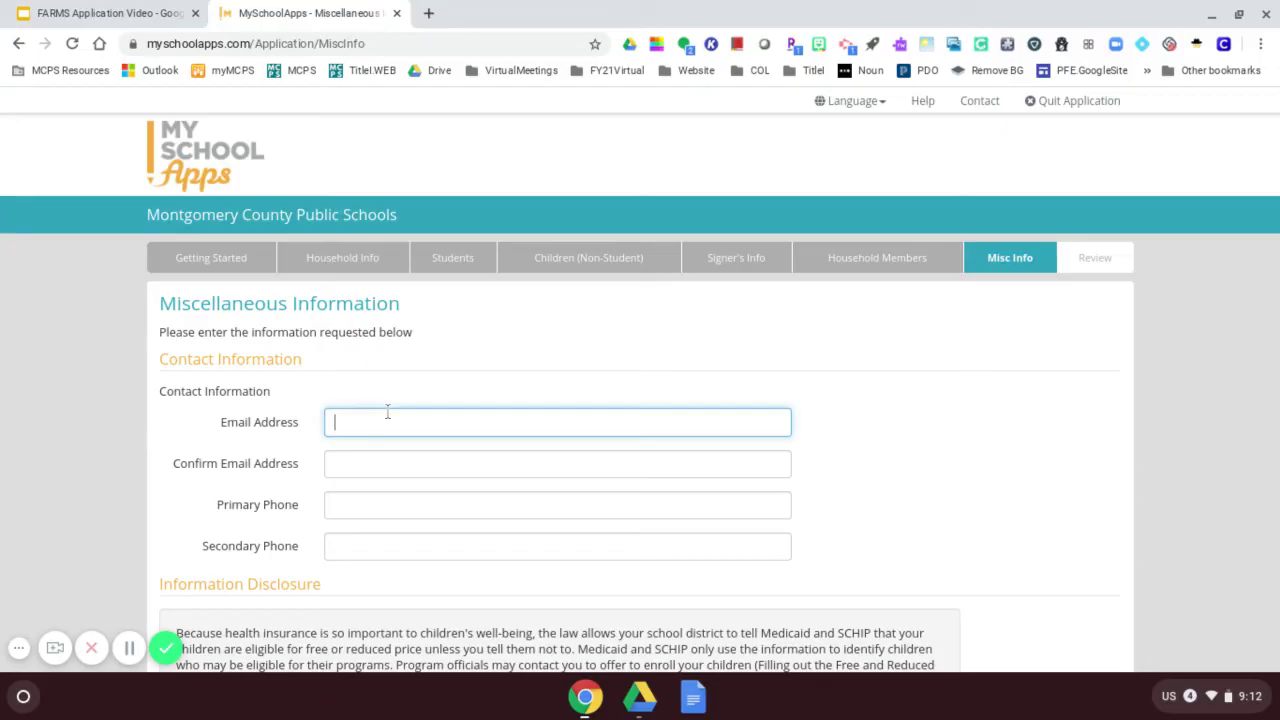
pyautogui.press('Tab')
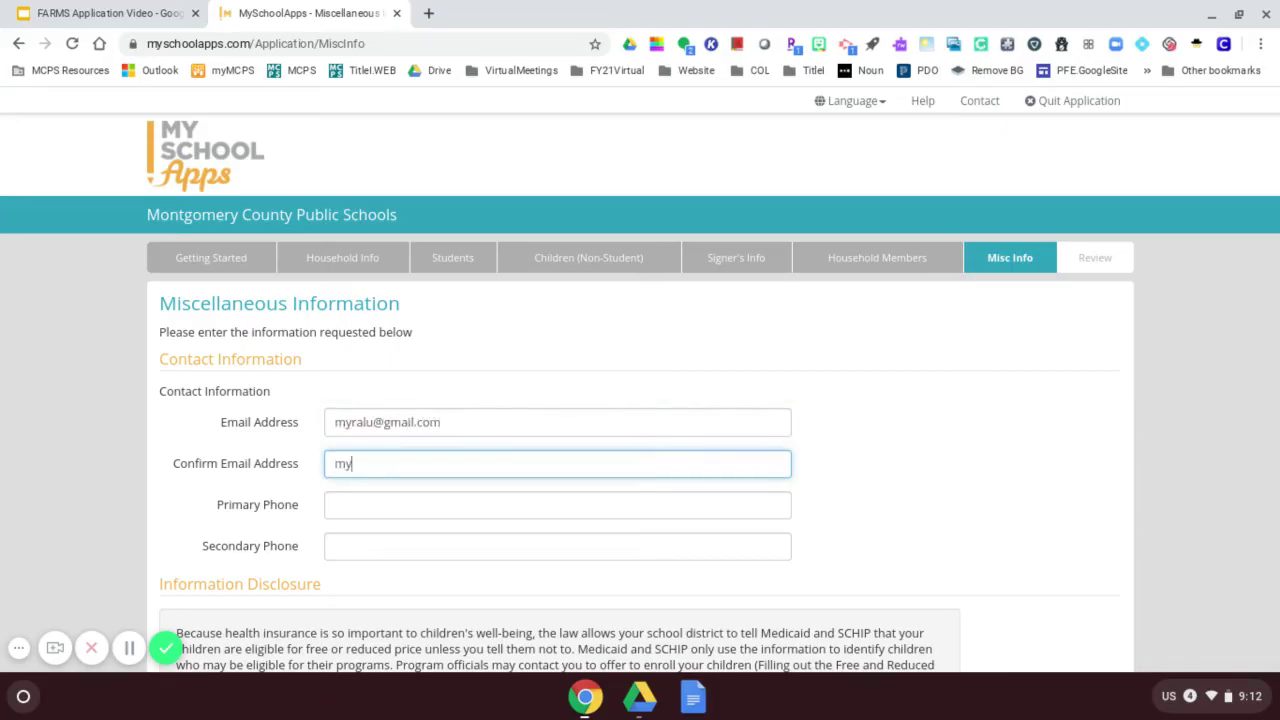
pyautogui.press('Tab')
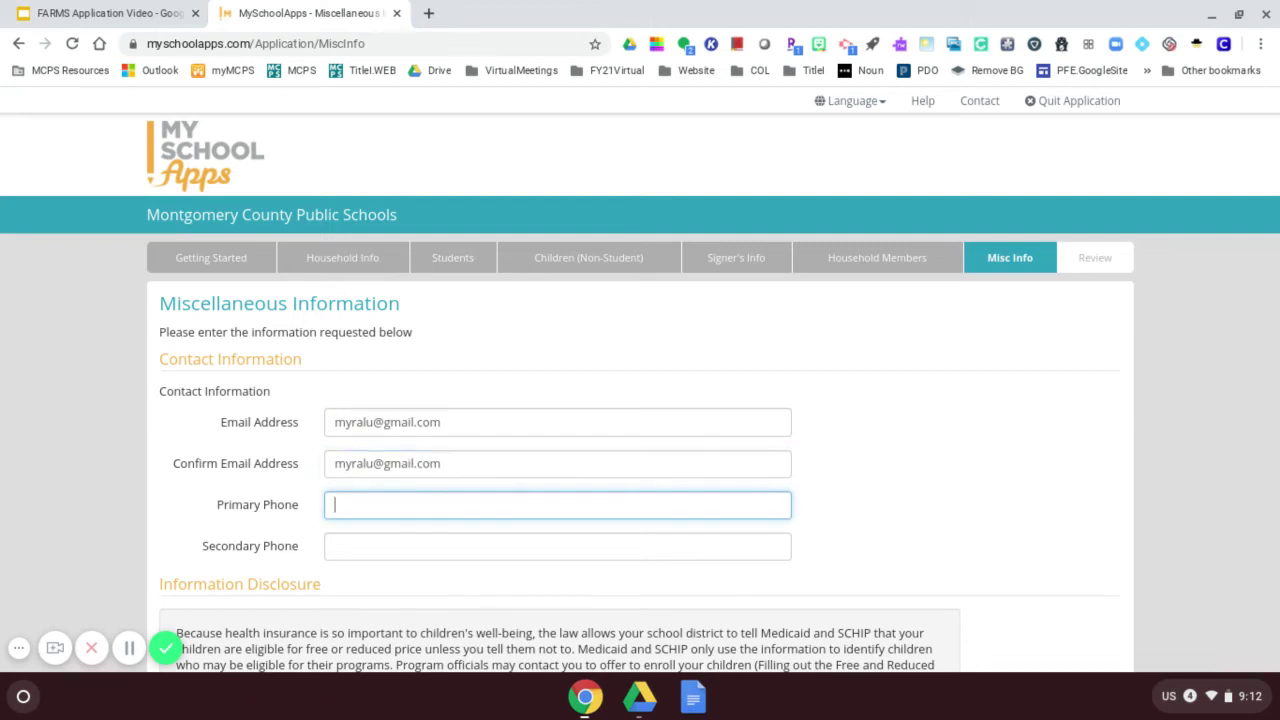
pyautogui.write('111.111.1111')
# Mark the children's ethnicity as Not Hispanic/Latino and save the contact details.
pyautogui.scroll(-2, 420, 470)
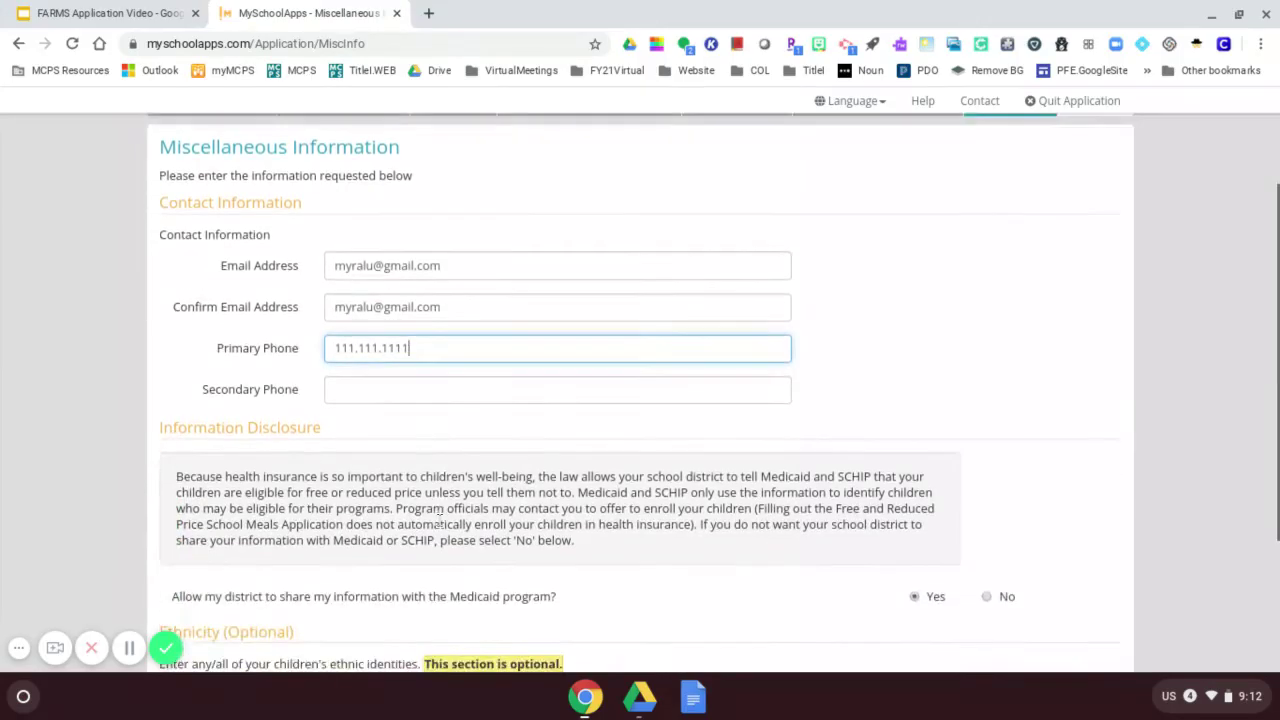
pyautogui.scroll(-2, 425, 500)
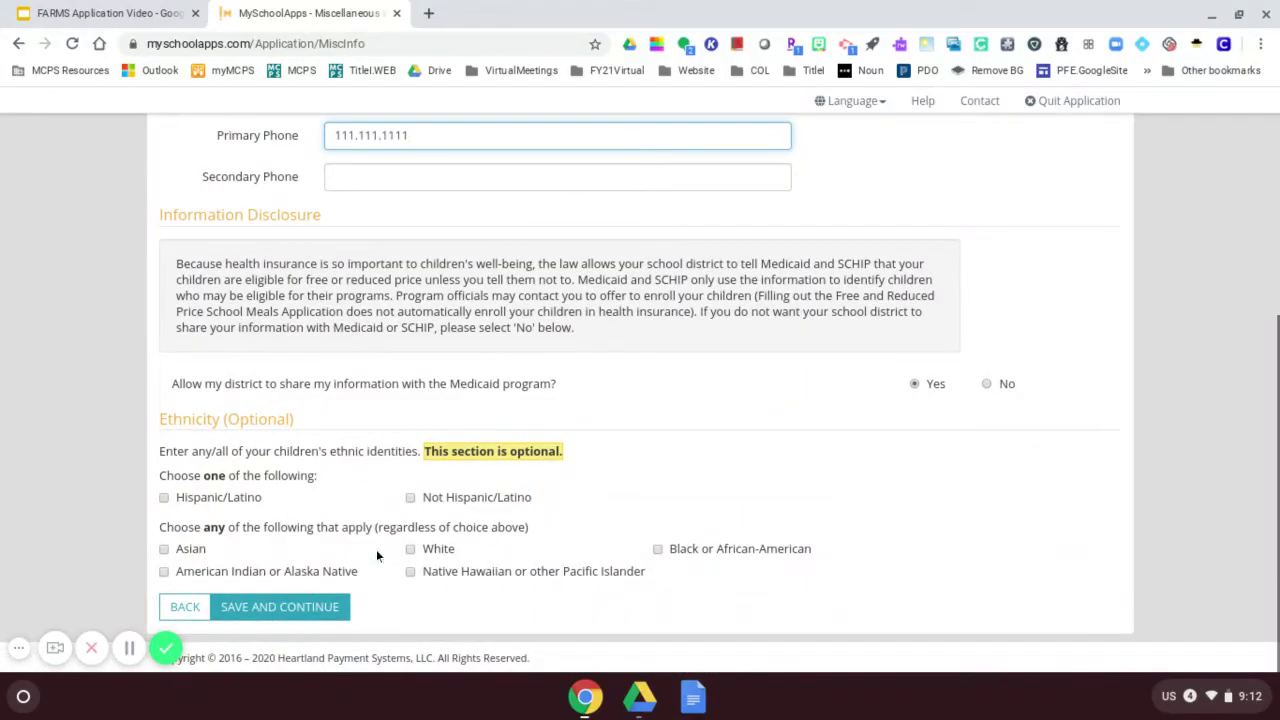
pyautogui.click(410, 497)
pyautogui.click(295, 610)
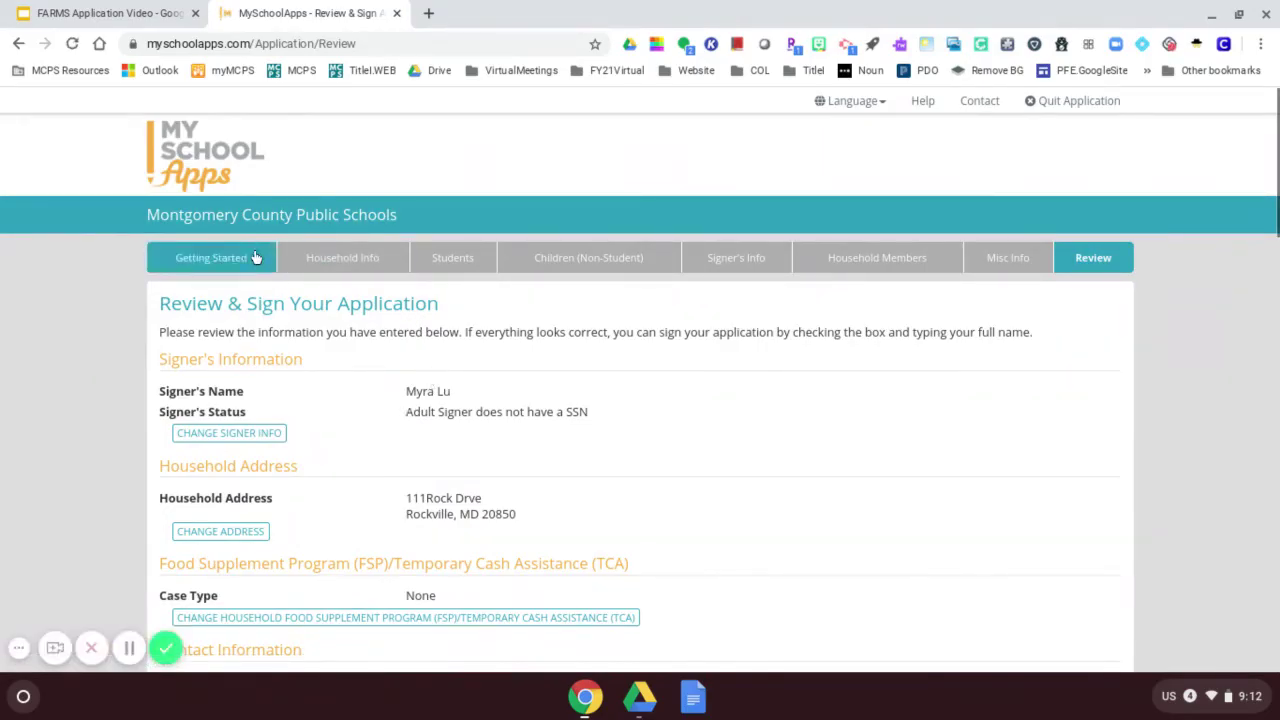
# Certify the 3-member household earning about $800.00 weekly and sign with the signer's full name.
pyautogui.scroll(-3, 472, 360)
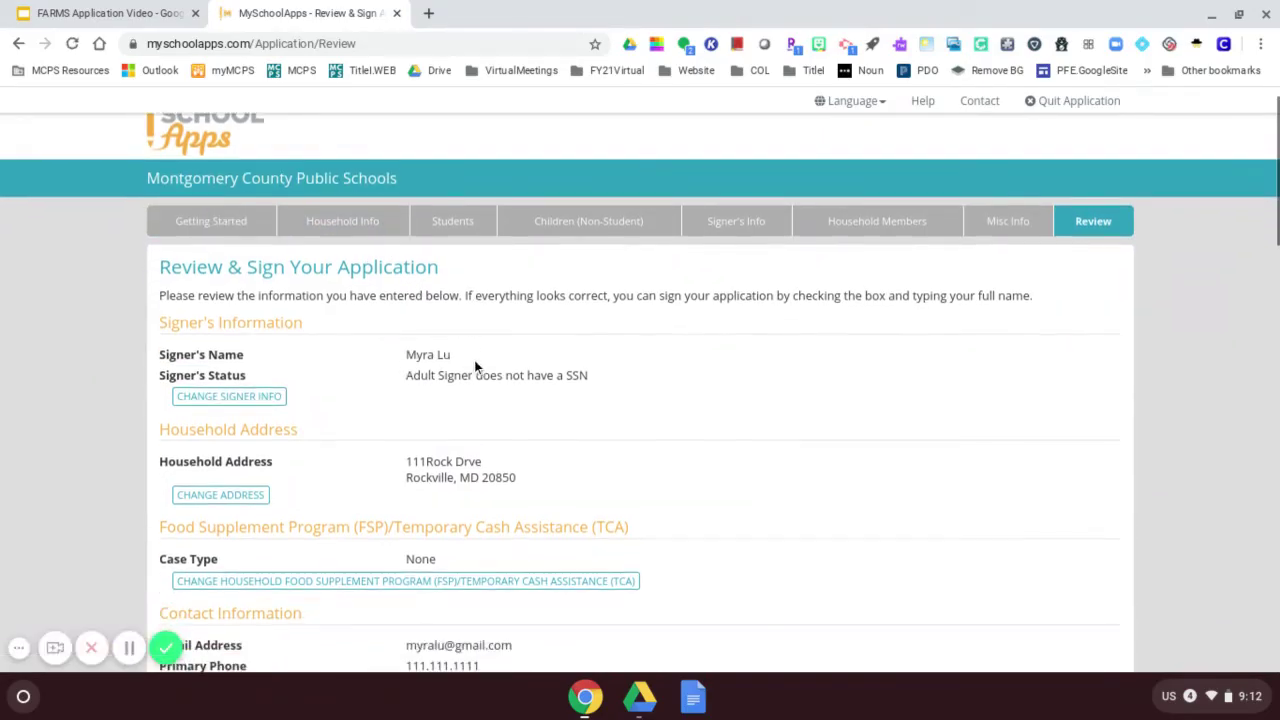
pyautogui.scroll(-5, 380, 510)
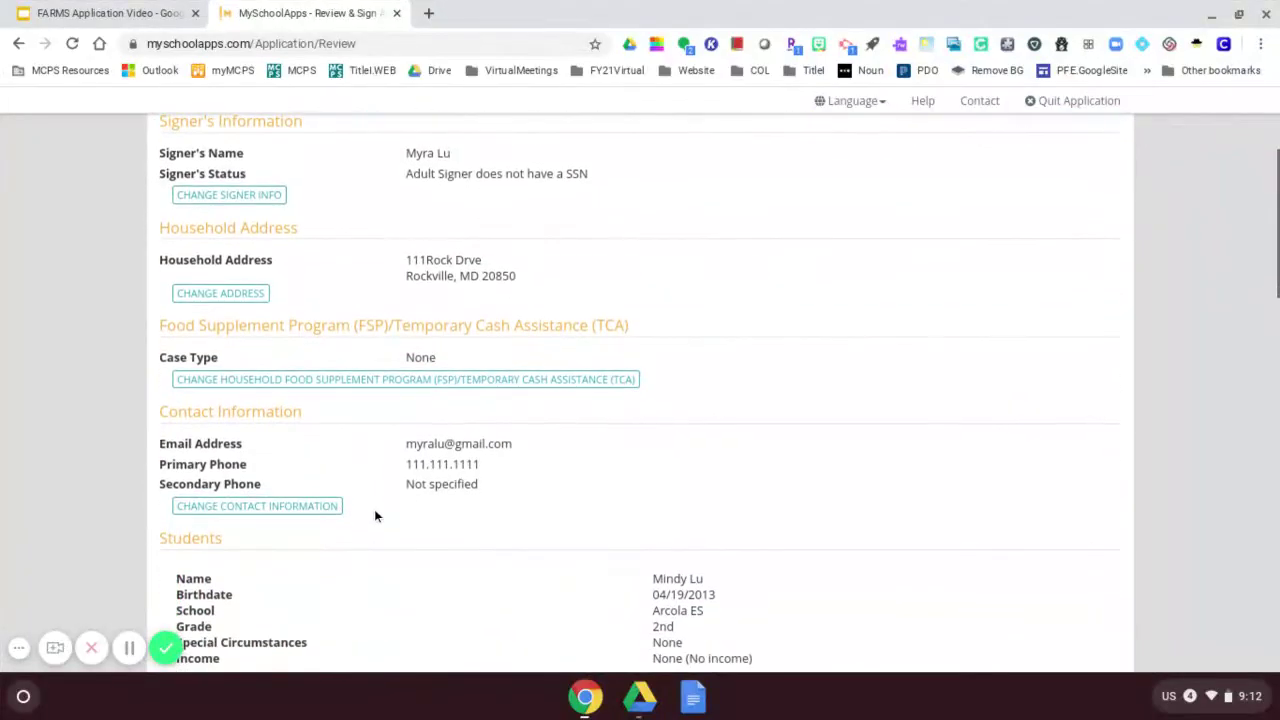
pyautogui.scroll(-9, 385, 512)
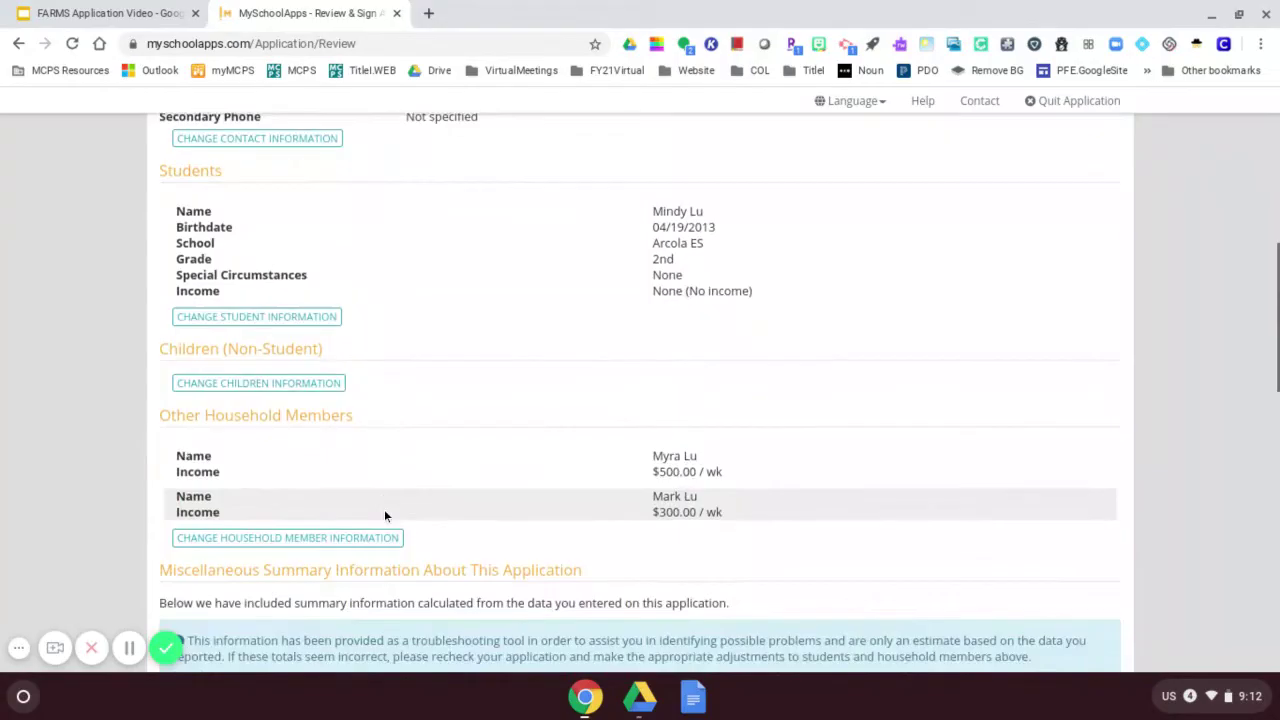
pyautogui.scroll(-11, 384, 519)
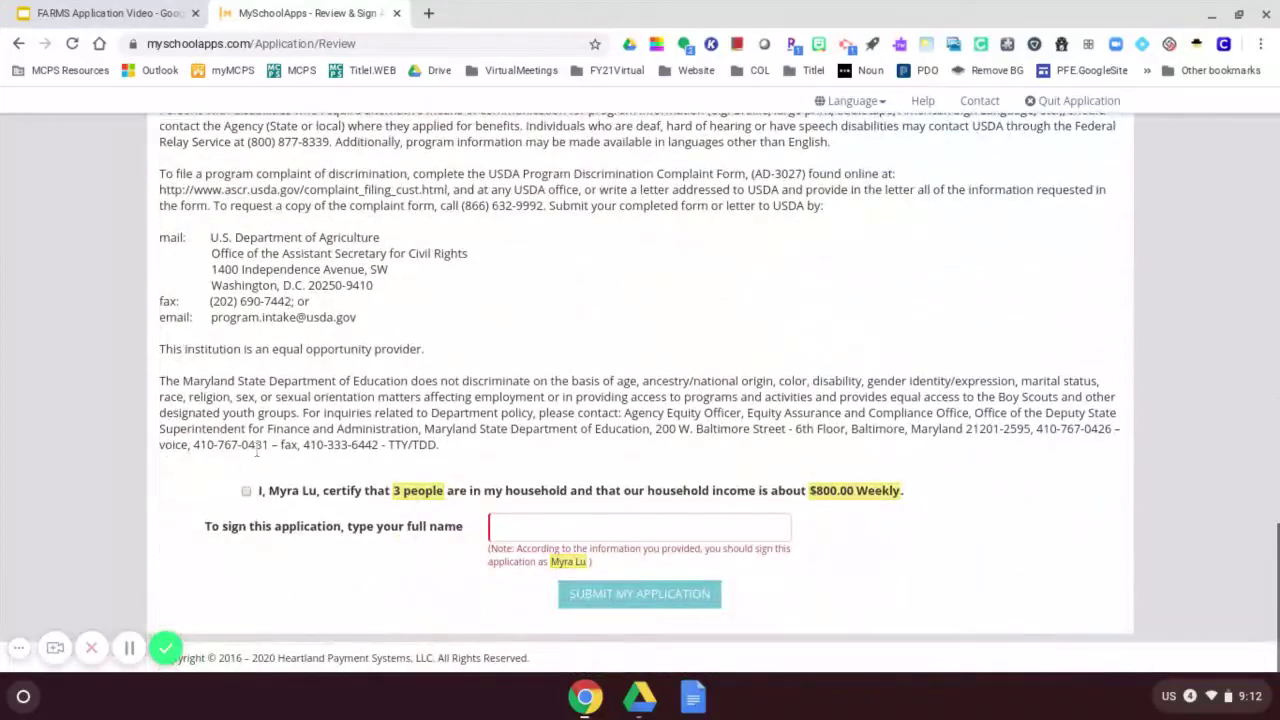
pyautogui.click(247, 491)
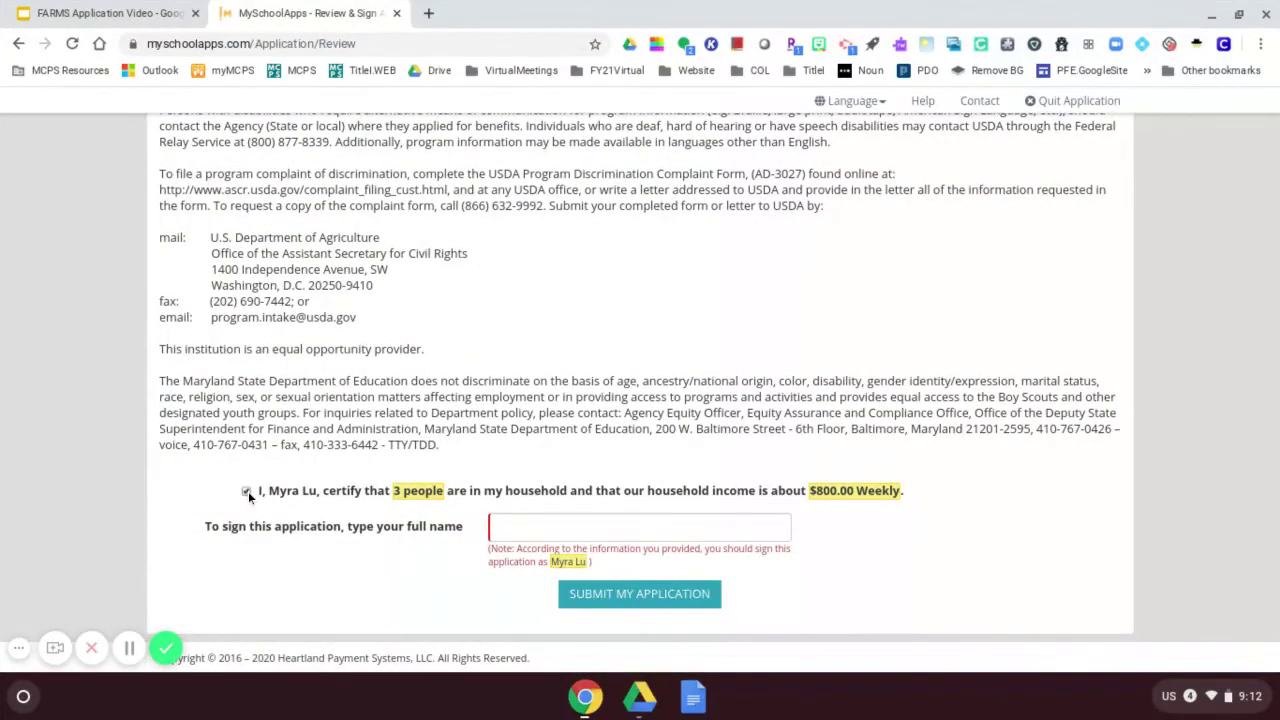
pyautogui.click(517, 532)
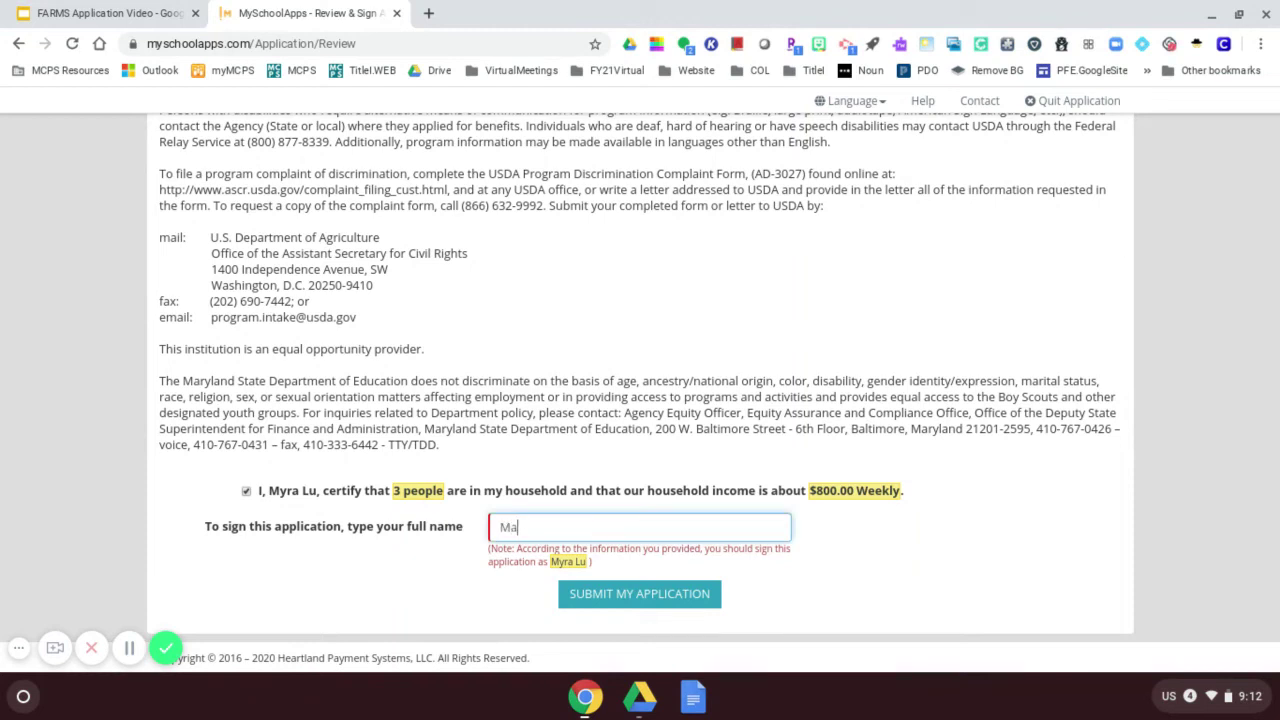
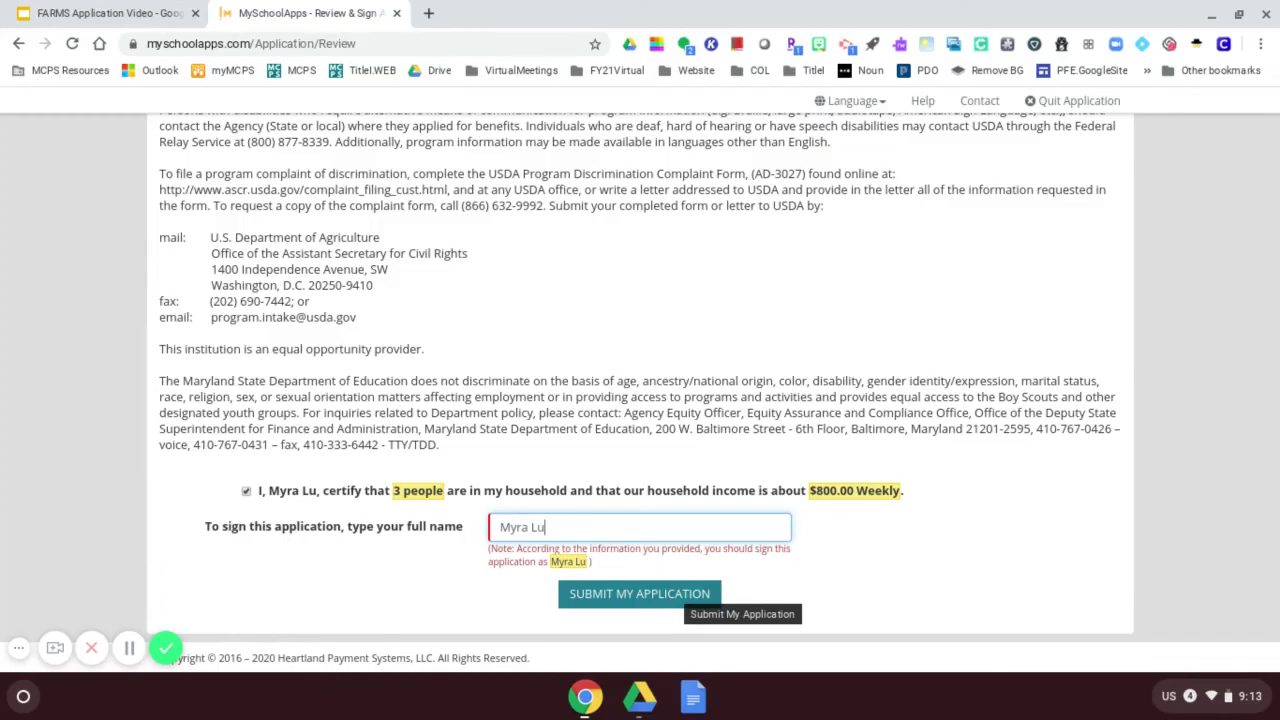
# Return to the FARMS Application Video deck and present it full-screen starting at slide 7.
pyautogui.click(150, 13)
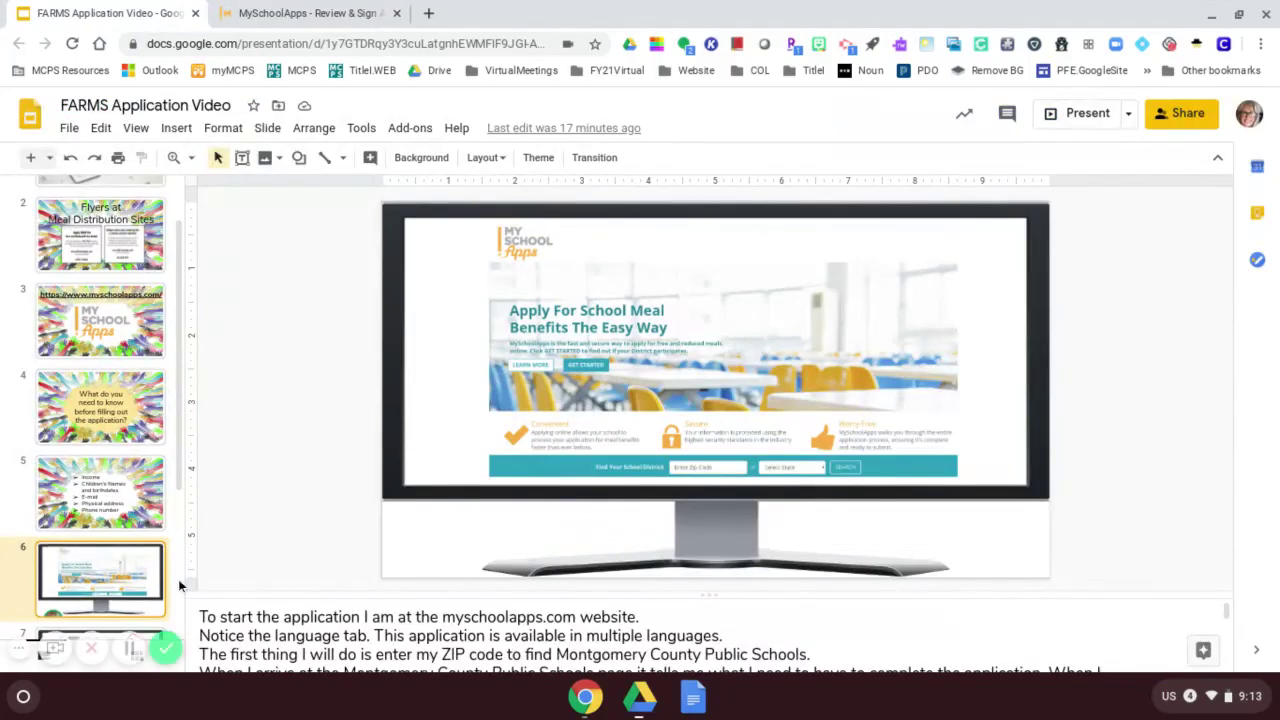
pyautogui.scroll(-1, 132, 598)
pyautogui.click(118, 620)
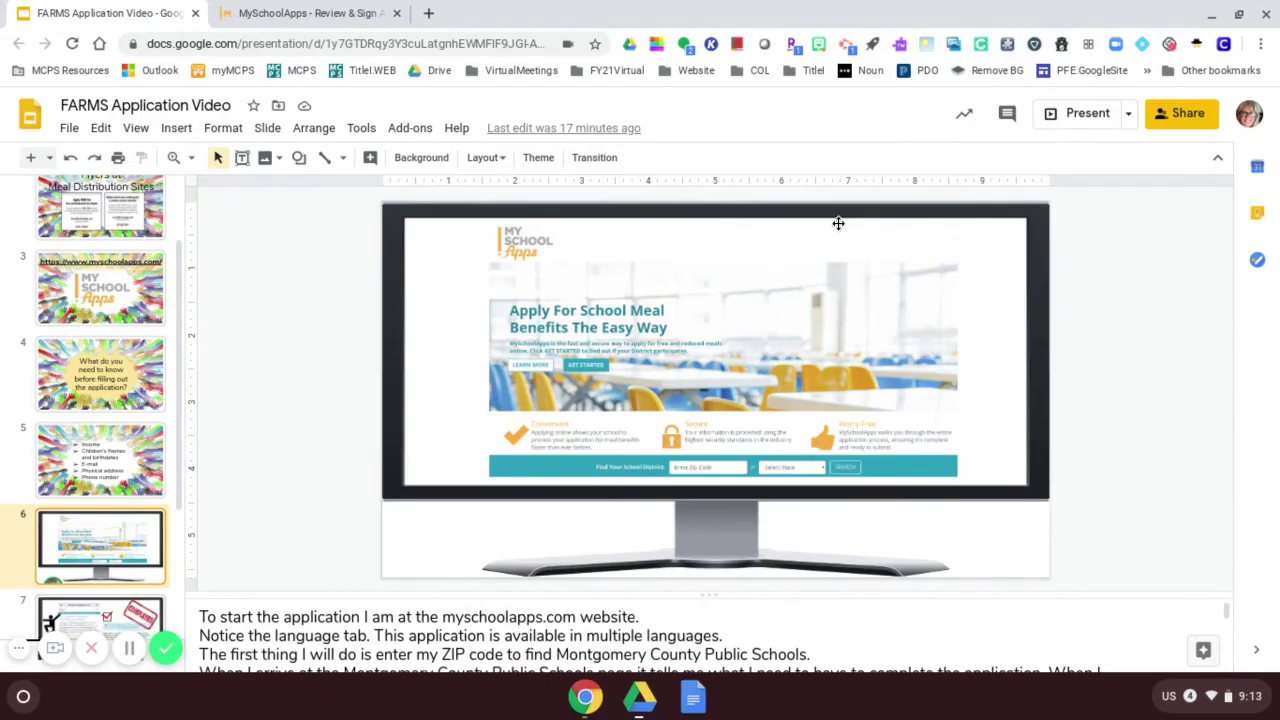
pyautogui.click(1080, 122)
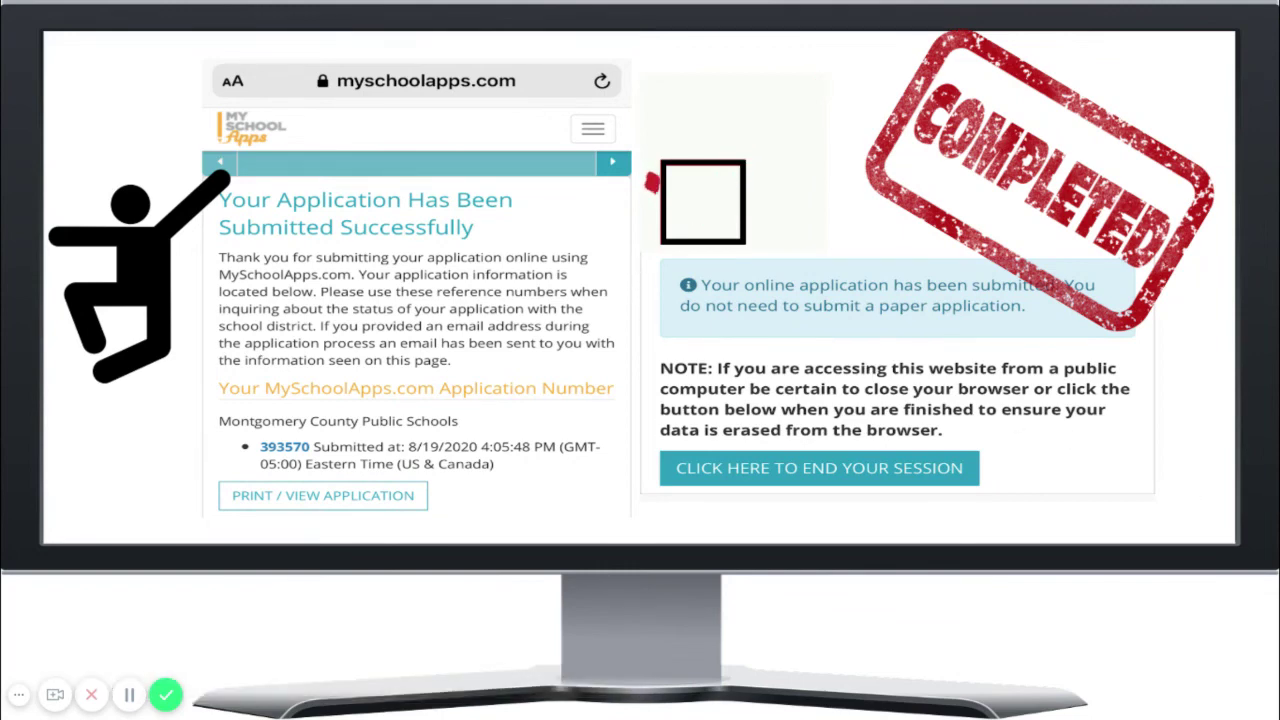
# Advance past the submission confirmation to the paper 2020-2021 Free and Reduced-Price Meals form slide.
pyautogui.press('Right')
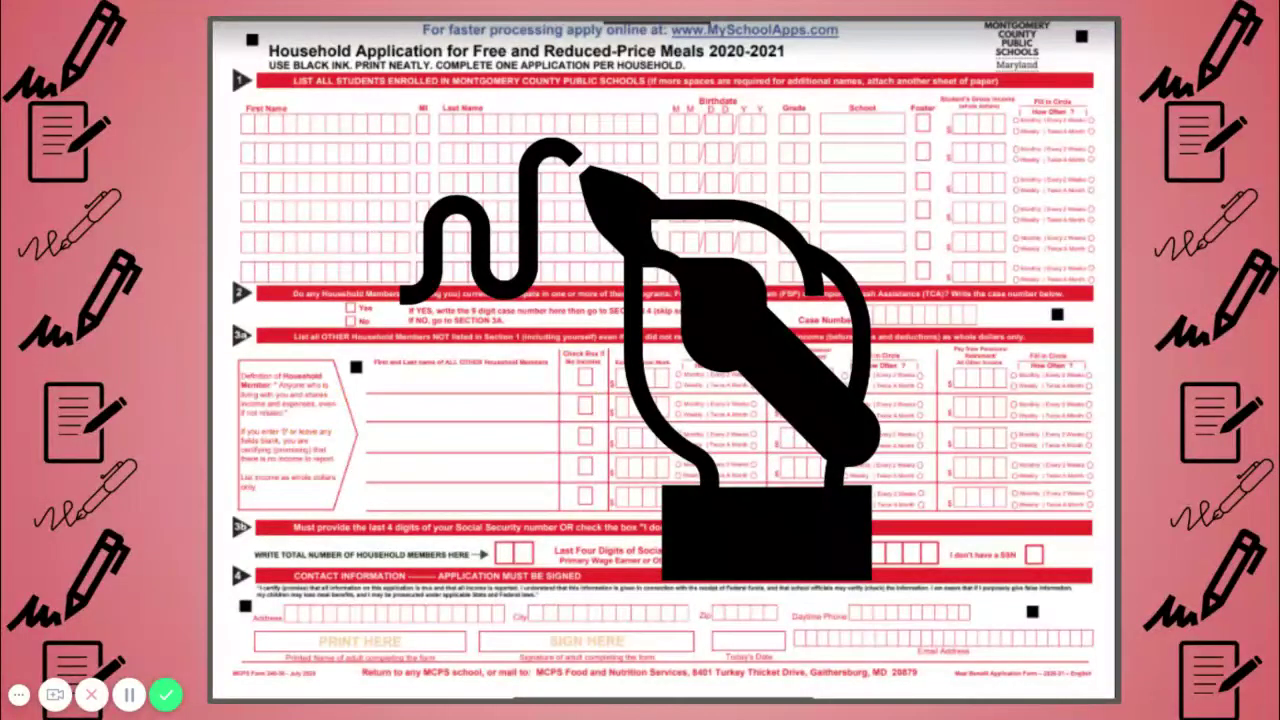